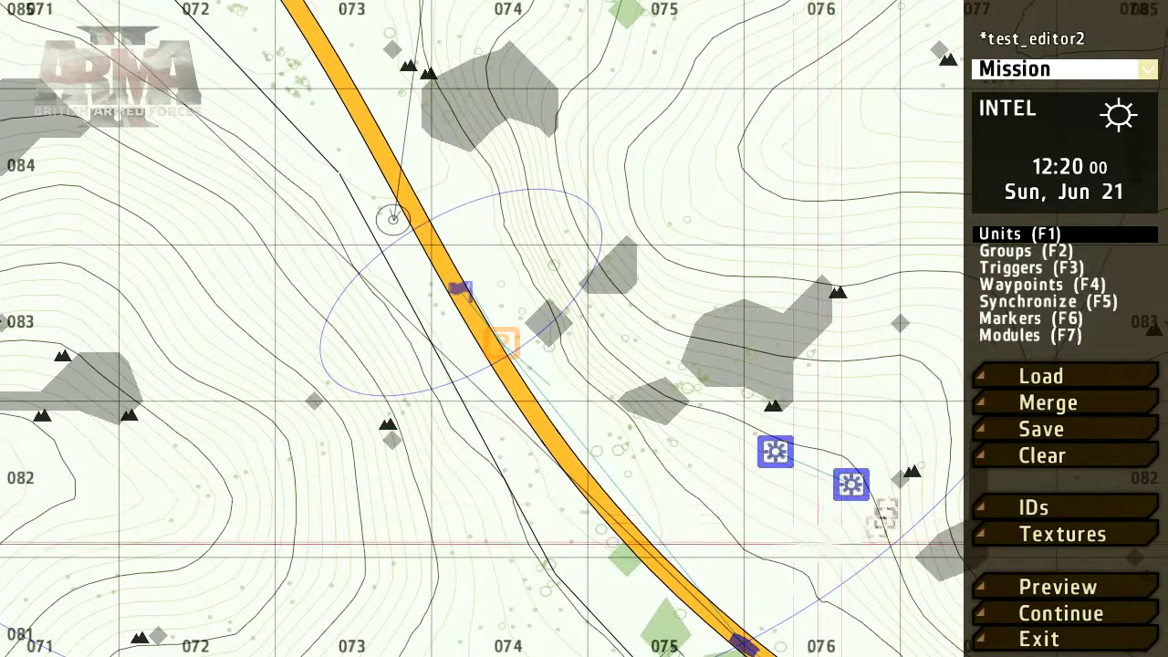
- Clear the current mission from the editor and load the BykerGrove mission on the Takistan map
click(1028, 462)
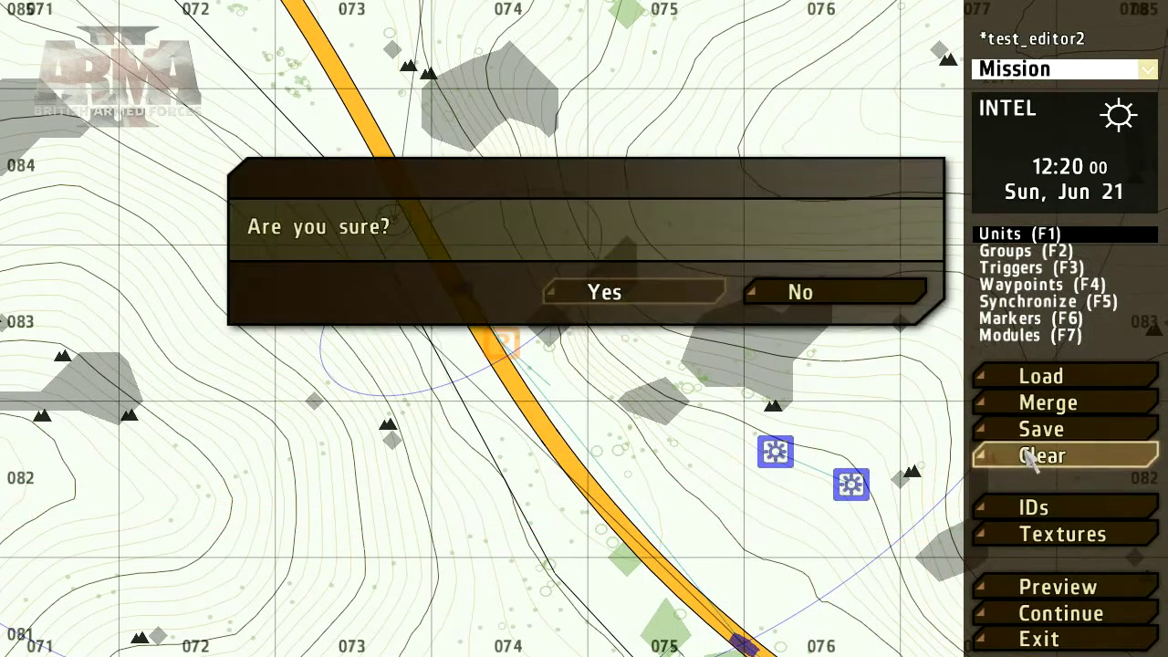
click(628, 302)
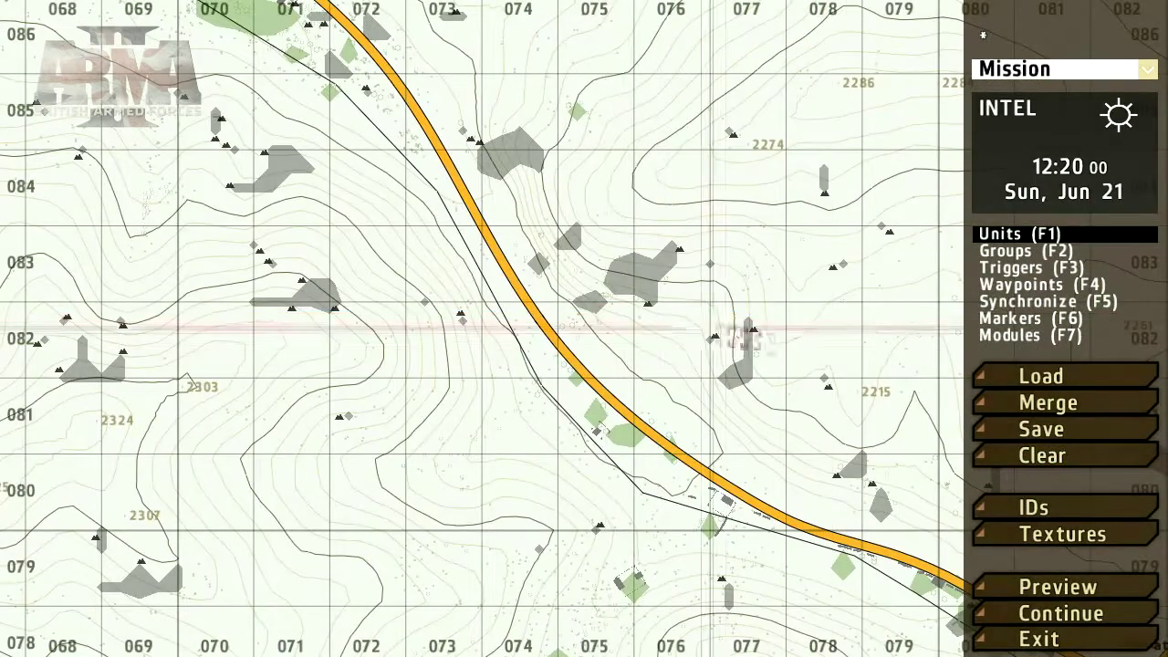
click(983, 382)
click(782, 290)
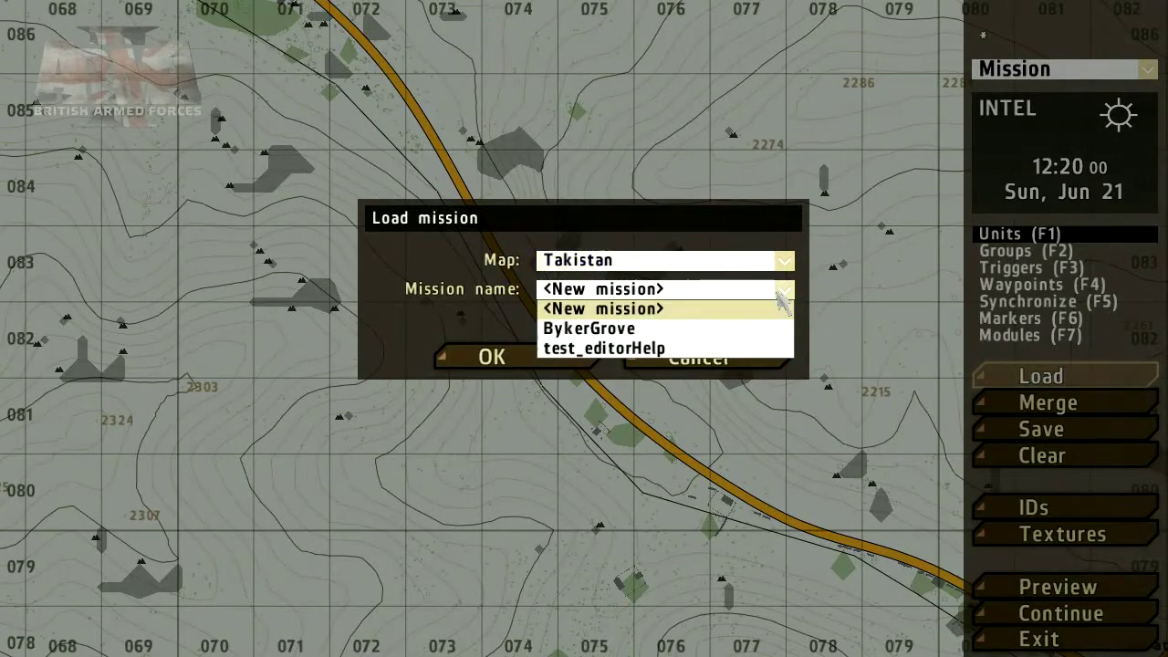
click(598, 325)
click(559, 359)
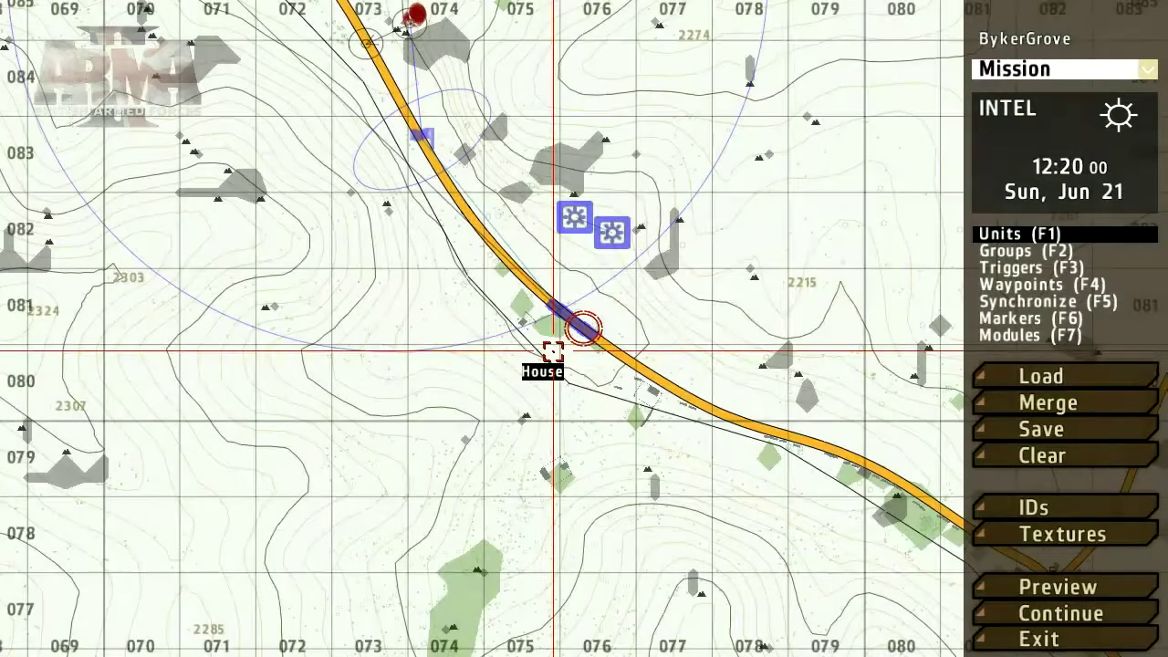
- Start a new unit beside the road at the Ambush! trigger, with class Objects and unit Garbage
scroll(582, 356, up, 3)
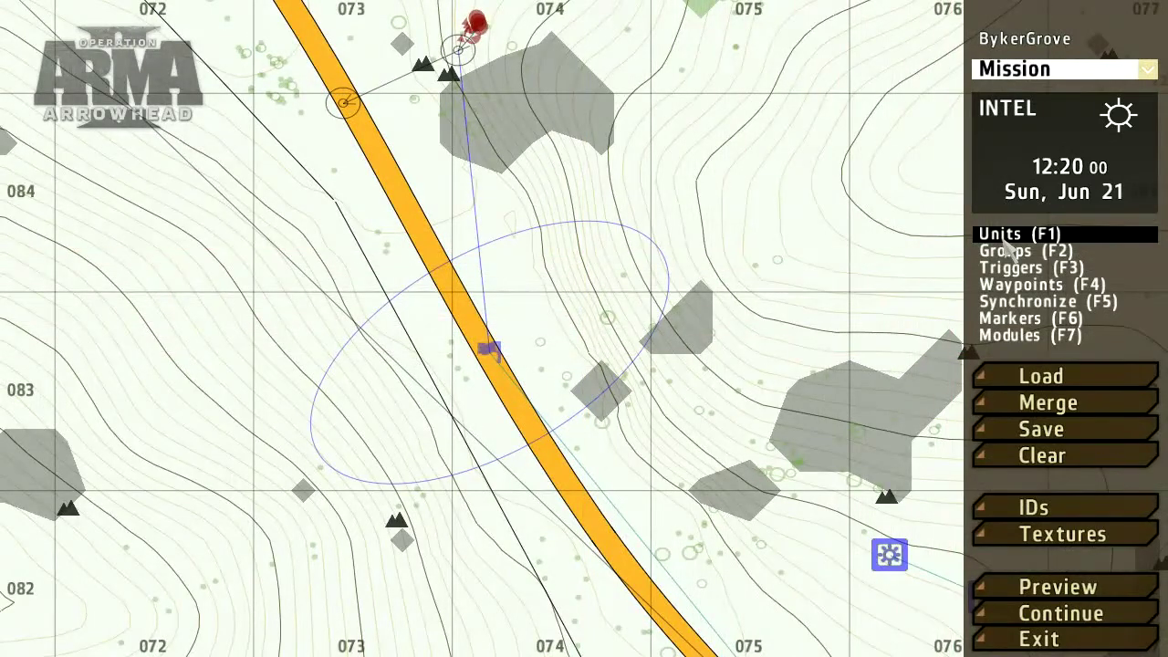
double_click(514, 349)
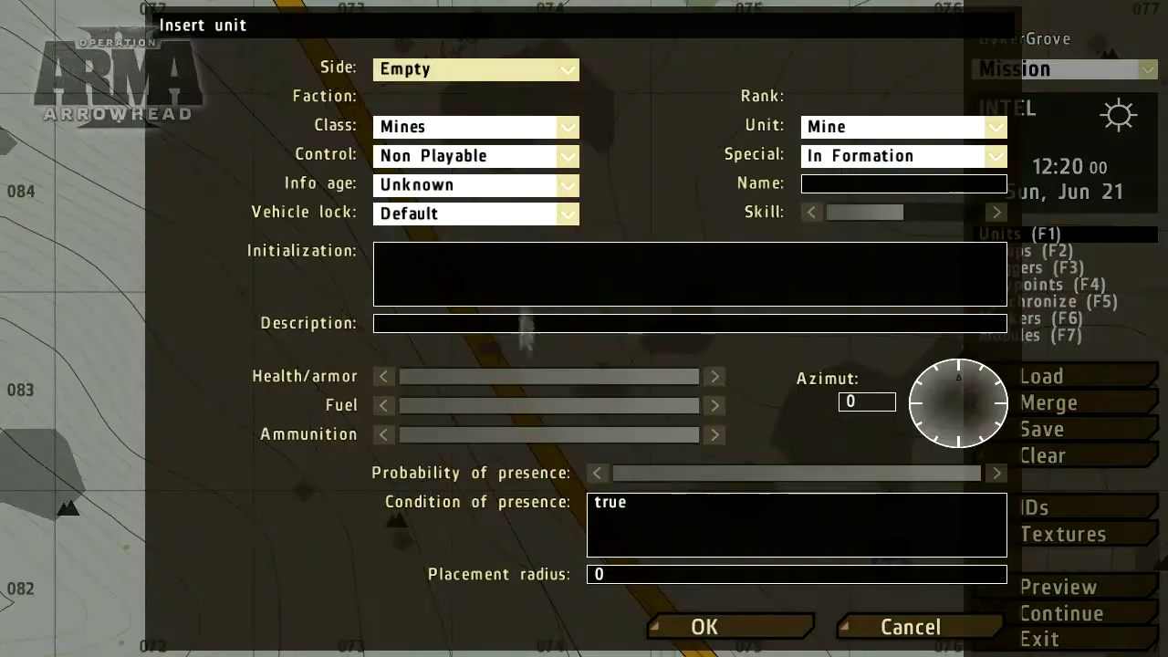
click(568, 128)
scroll(430, 362, down, 4)
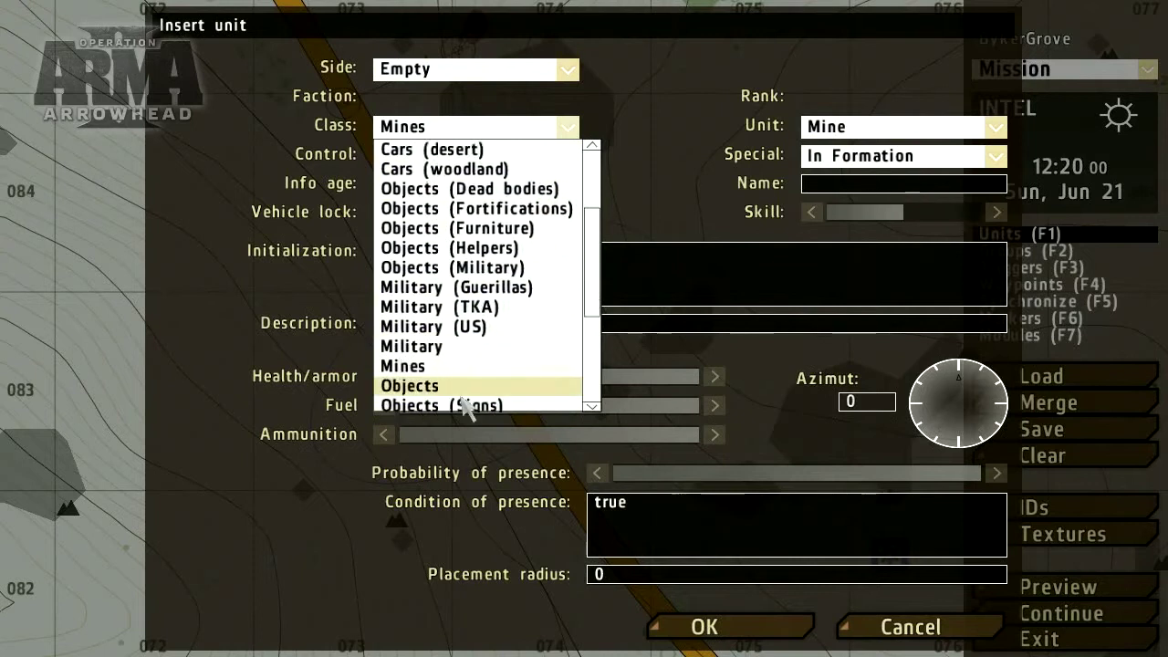
click(429, 354)
click(892, 126)
scroll(898, 278, up, 2)
scroll(898, 265, up, 5)
click(858, 209)
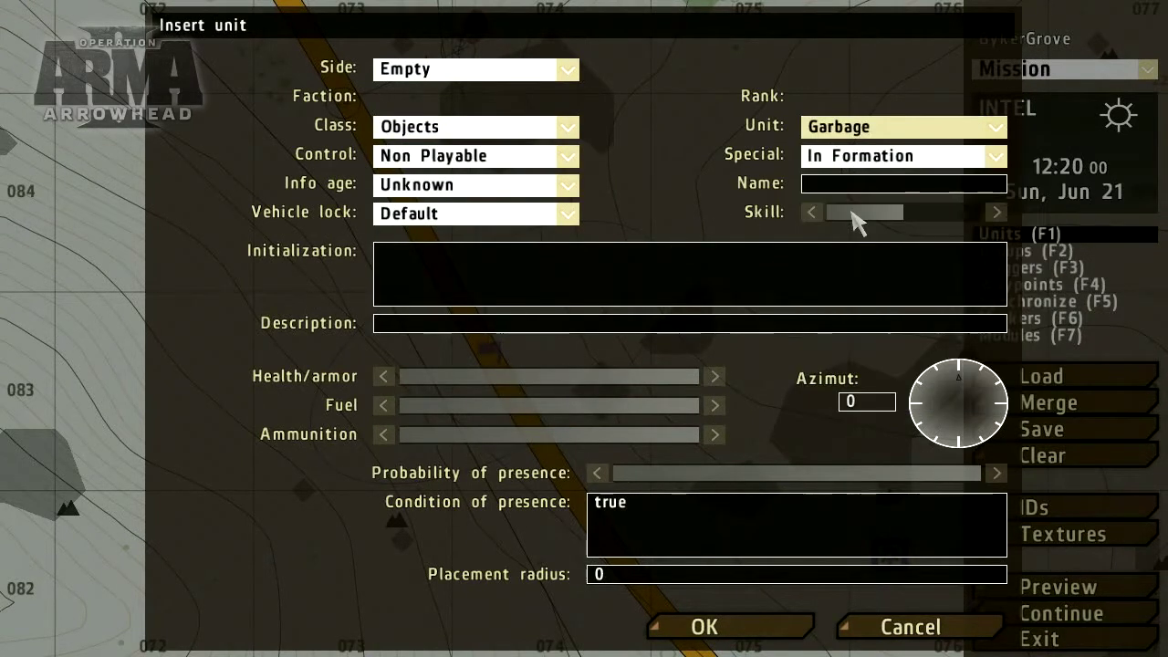
- Name the garbage object IED and insert it at the roadside next to the Ambush! trigger
click(825, 186)
text(IED)
click(727, 625)
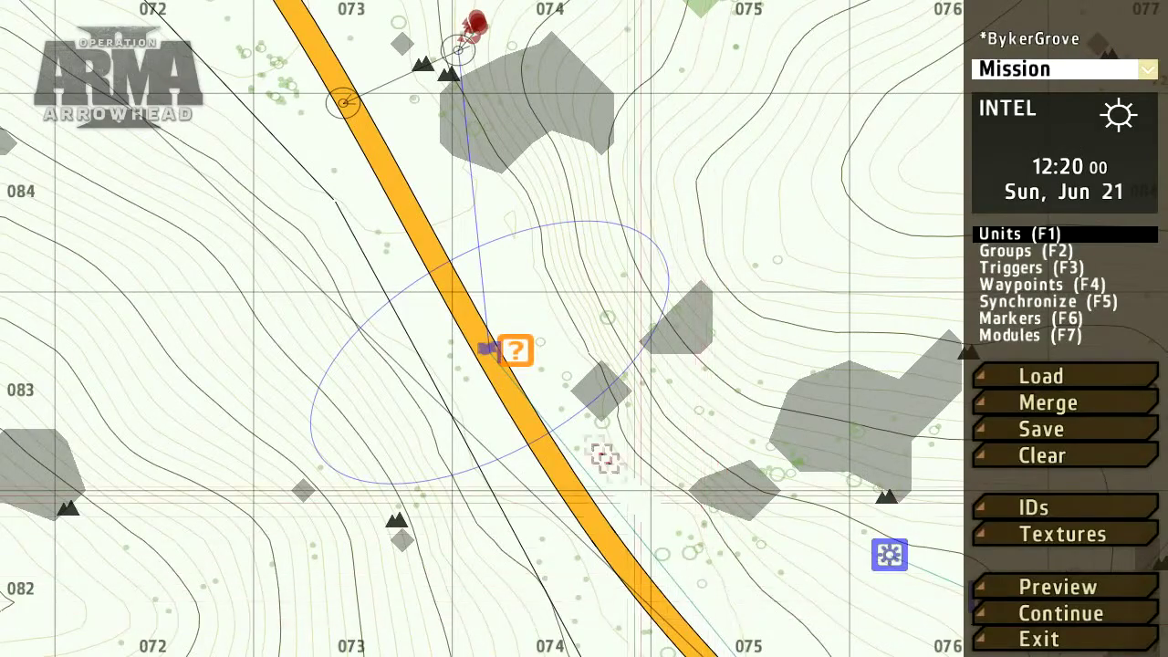
scroll(516, 352, up, 5)
drag(516, 351, 503, 331)
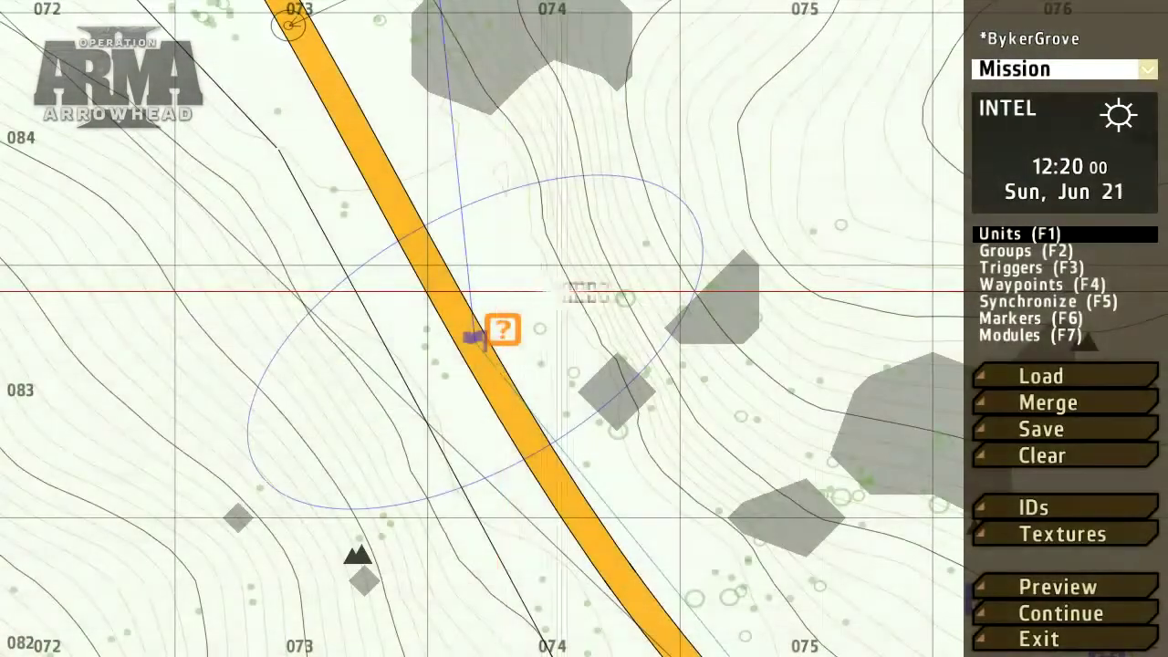
- Insert an Empty-icon marker named random beside the road south of the IED, and paste a copy beside the road to the northwest
click(1026, 318)
double_click(503, 446)
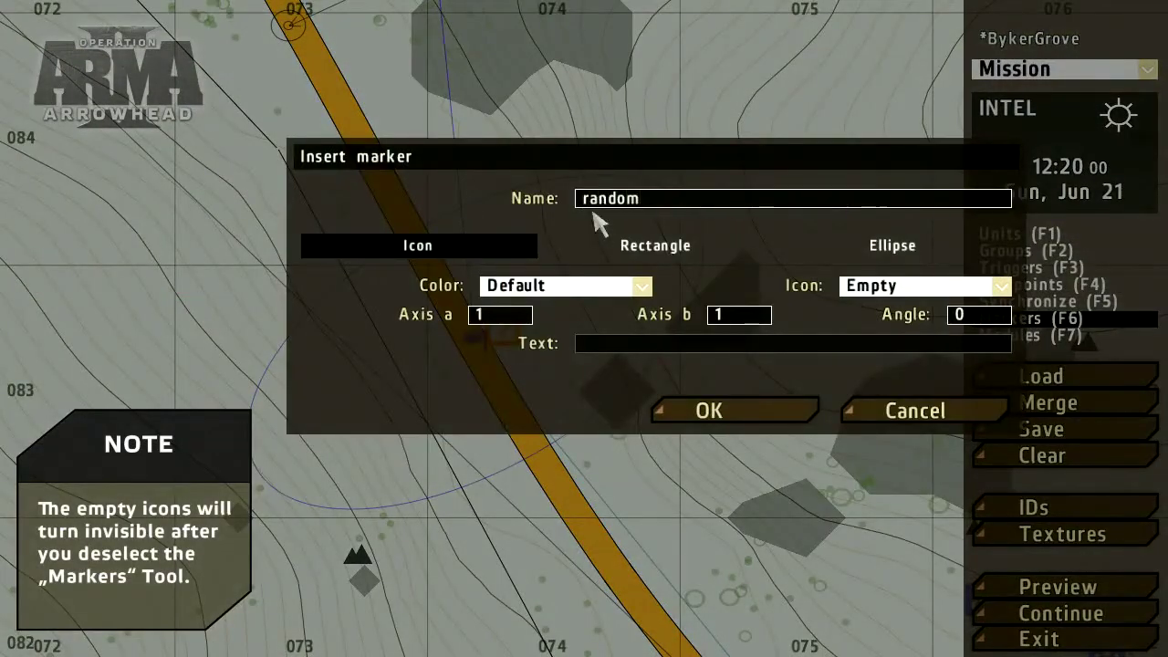
click(750, 406)
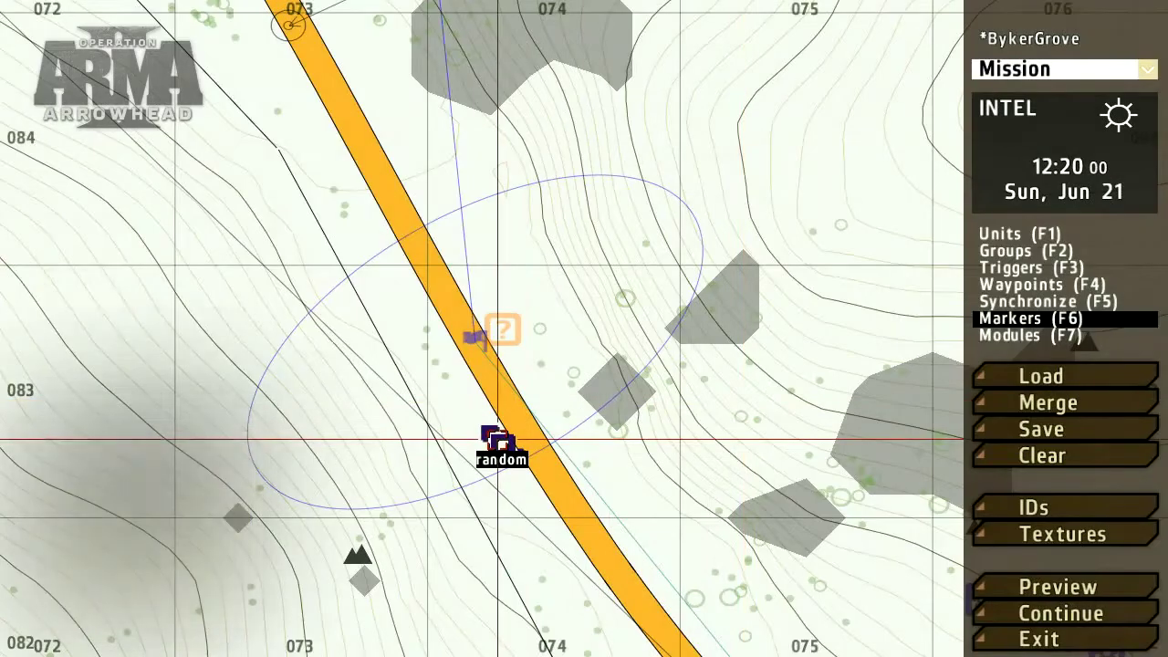
key(ctrl+v)
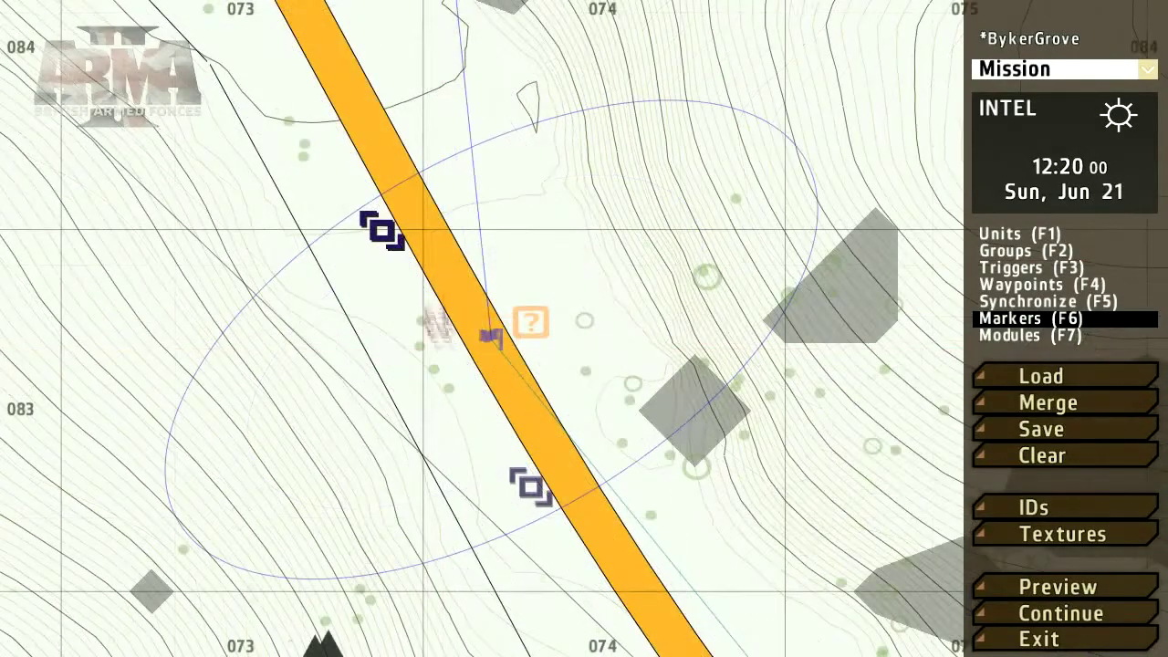
- Group both roadside markers with the garbage object named IED
click(1011, 258)
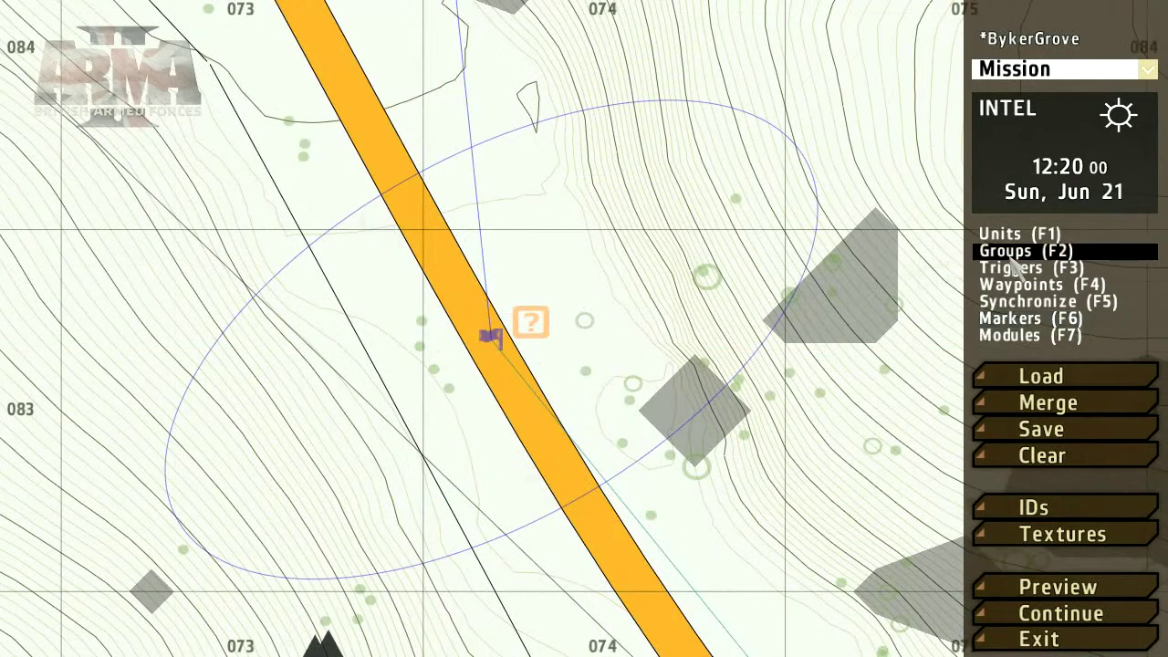
drag(531, 471, 530, 321)
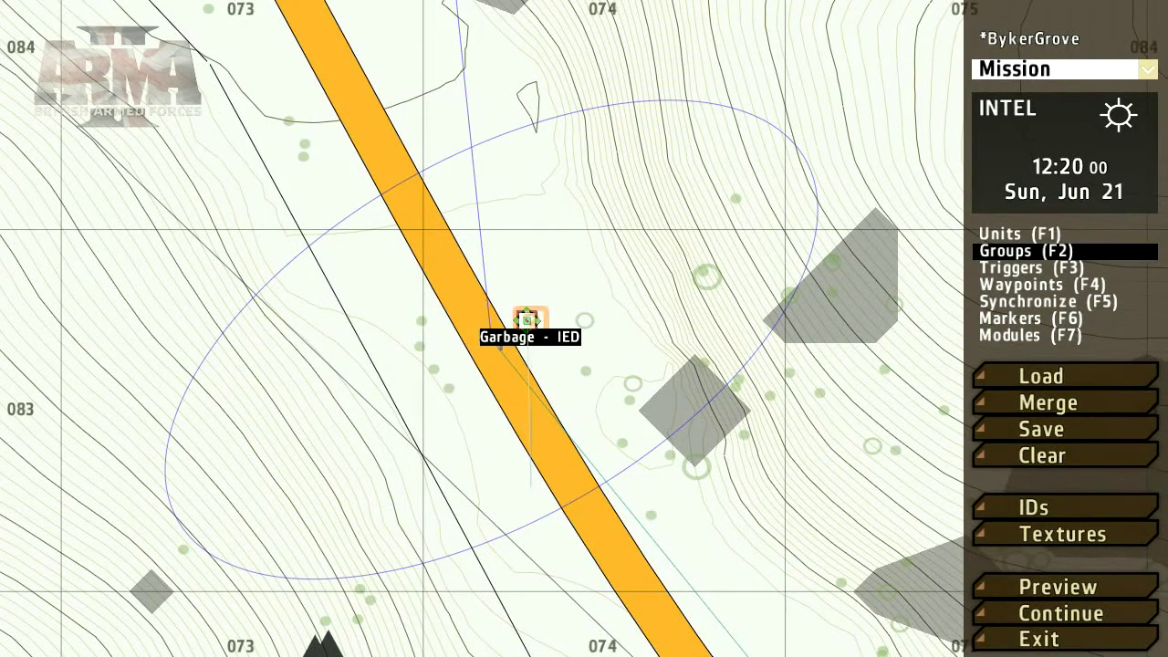
drag(393, 245, 530, 322)
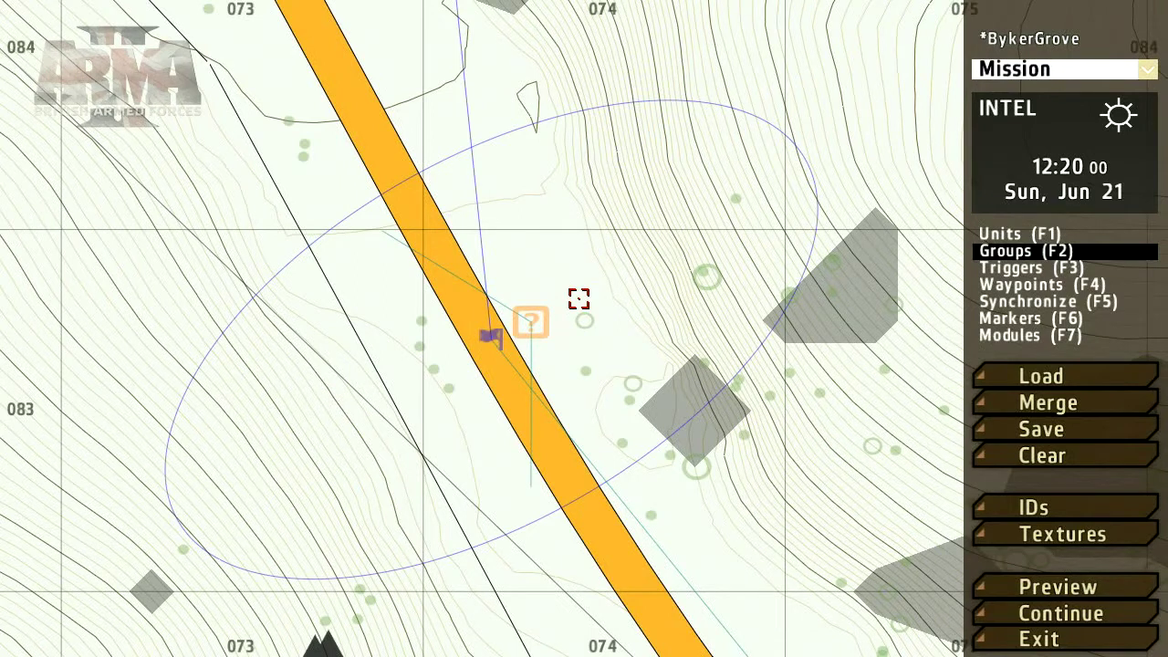
- Switch to the desktop and open the BykerGrove.Takistan folder inside the profile's missions folder under ArmA 2 Other Profiles
key(alt+Tab)
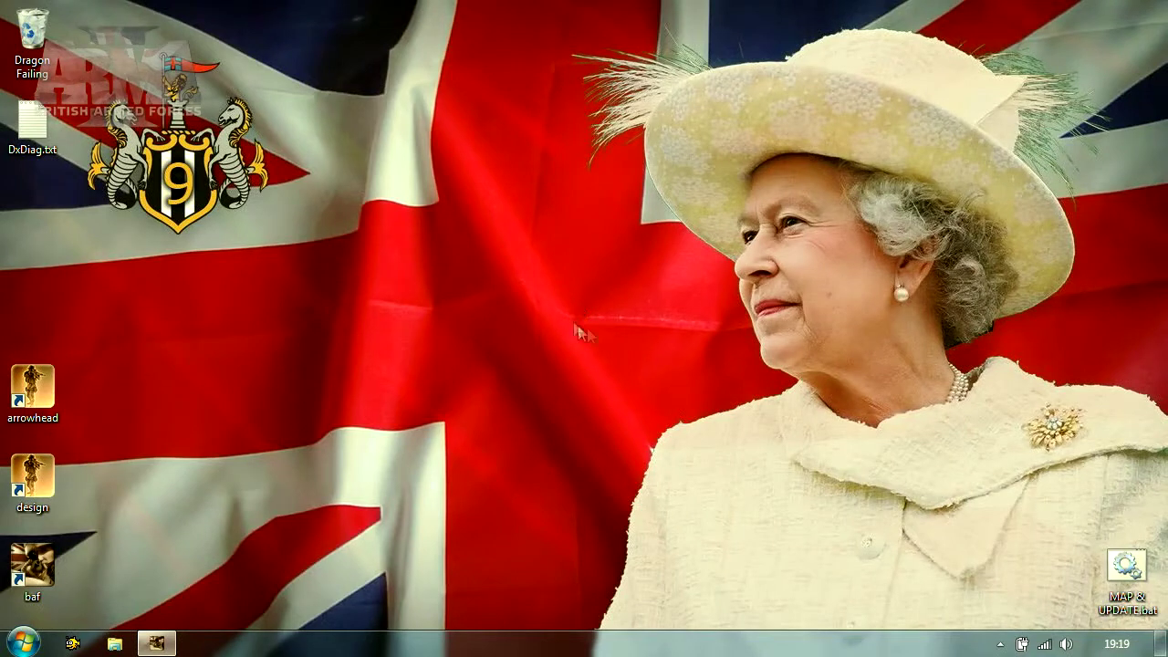
click(32, 642)
click(327, 276)
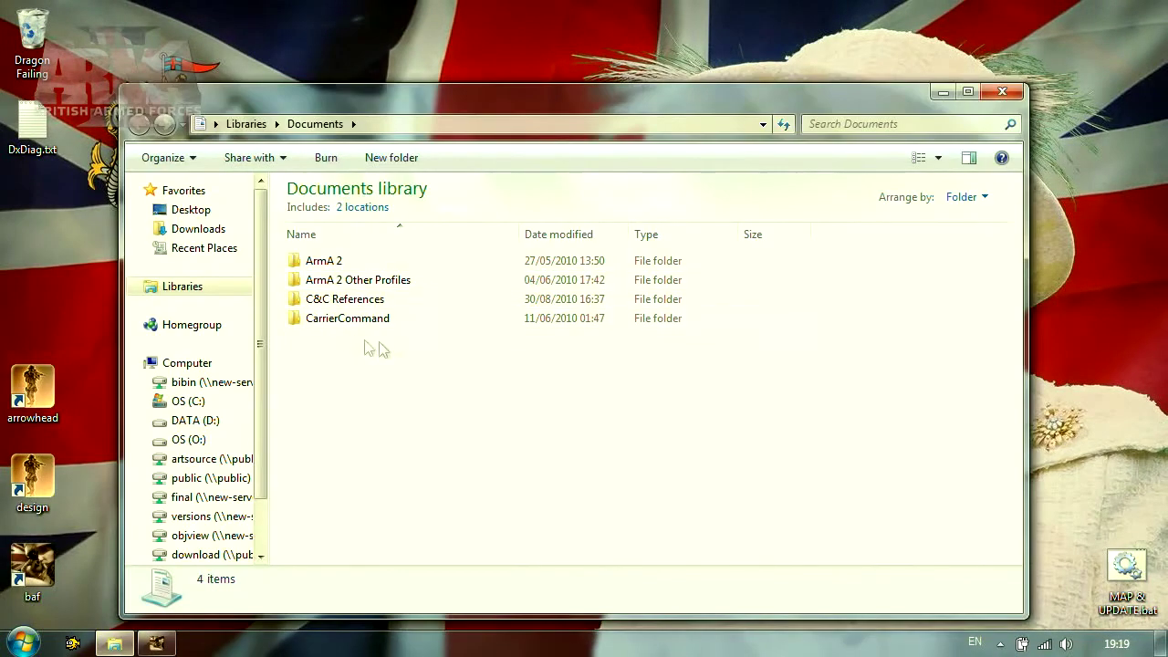
click(402, 281)
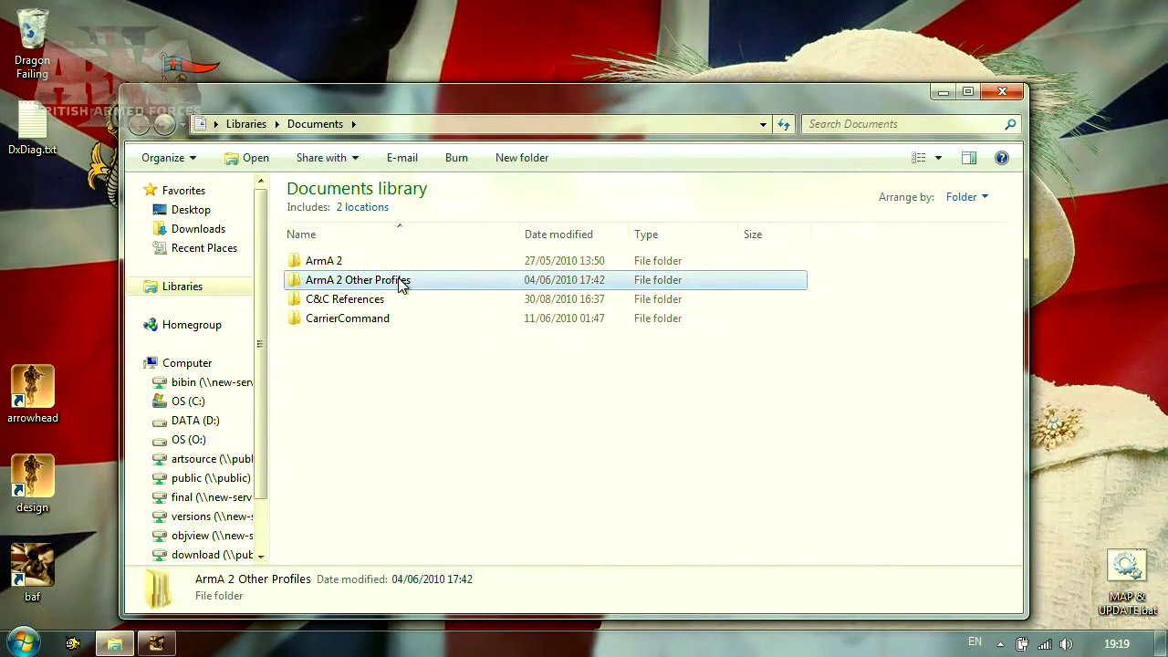
double_click(399, 282)
double_click(340, 263)
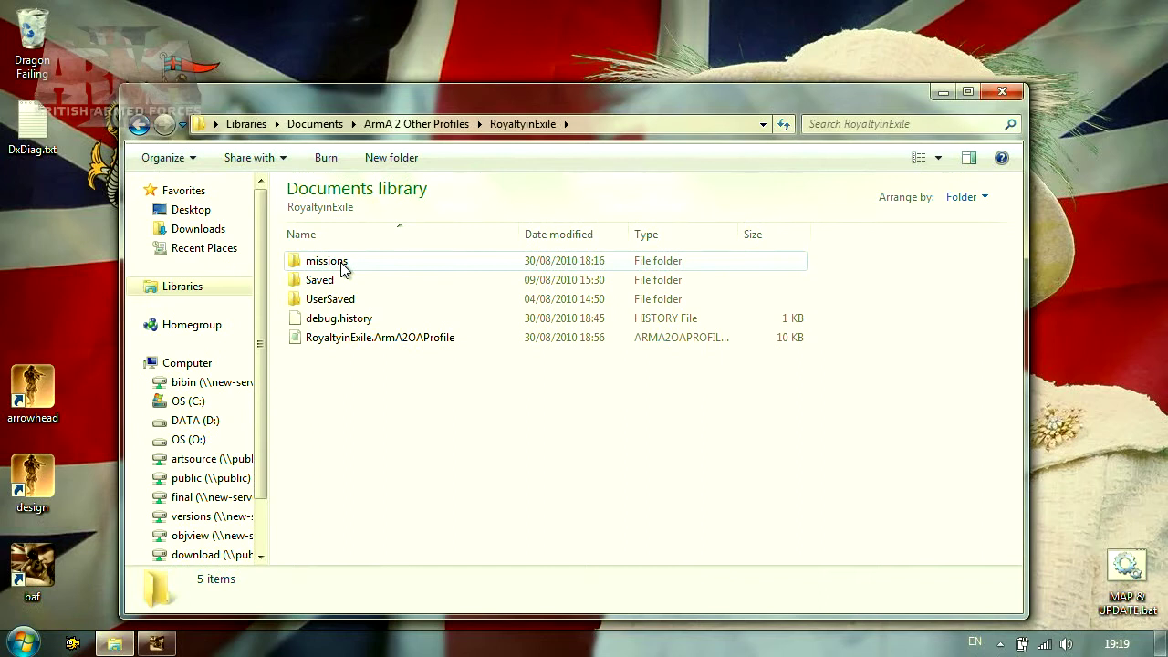
double_click(342, 263)
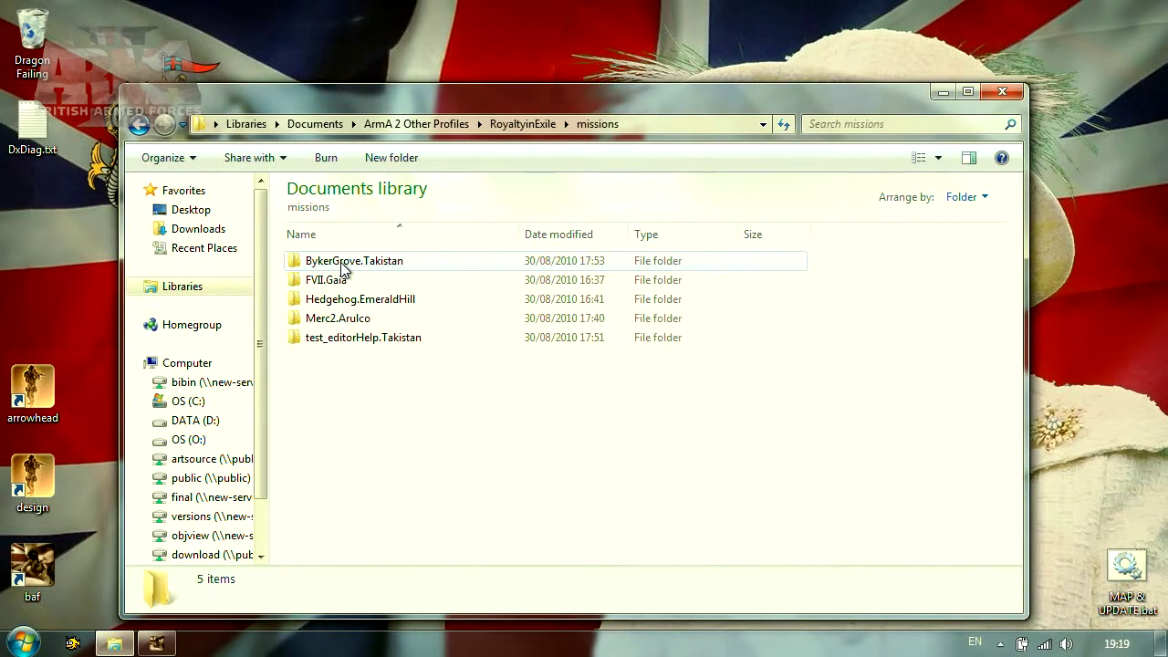
double_click(343, 265)
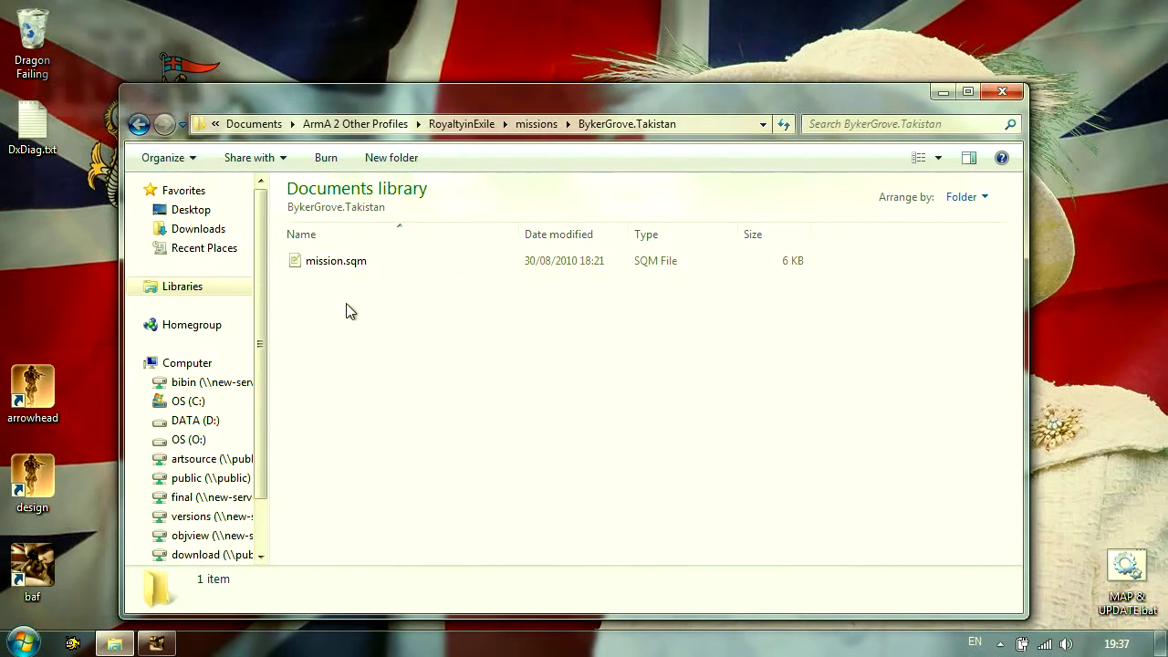
- Create a text document in the mission folder, rename it IED.sqf including the extension, and open it
drag(1023, 316, 630, 322)
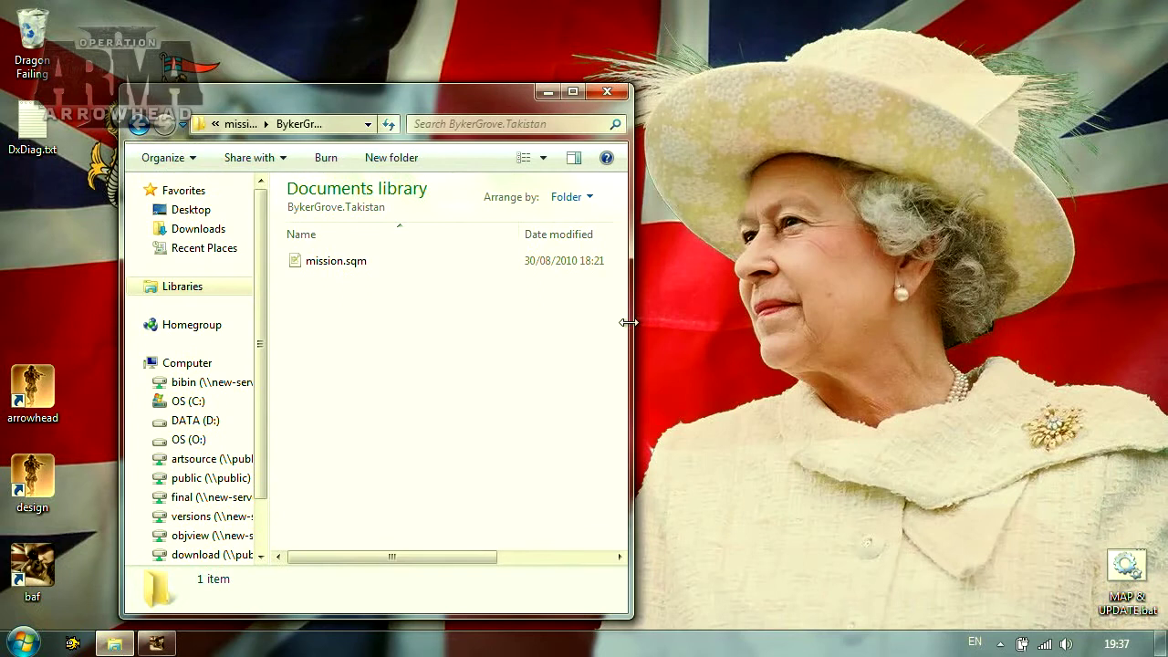
right_click(313, 323)
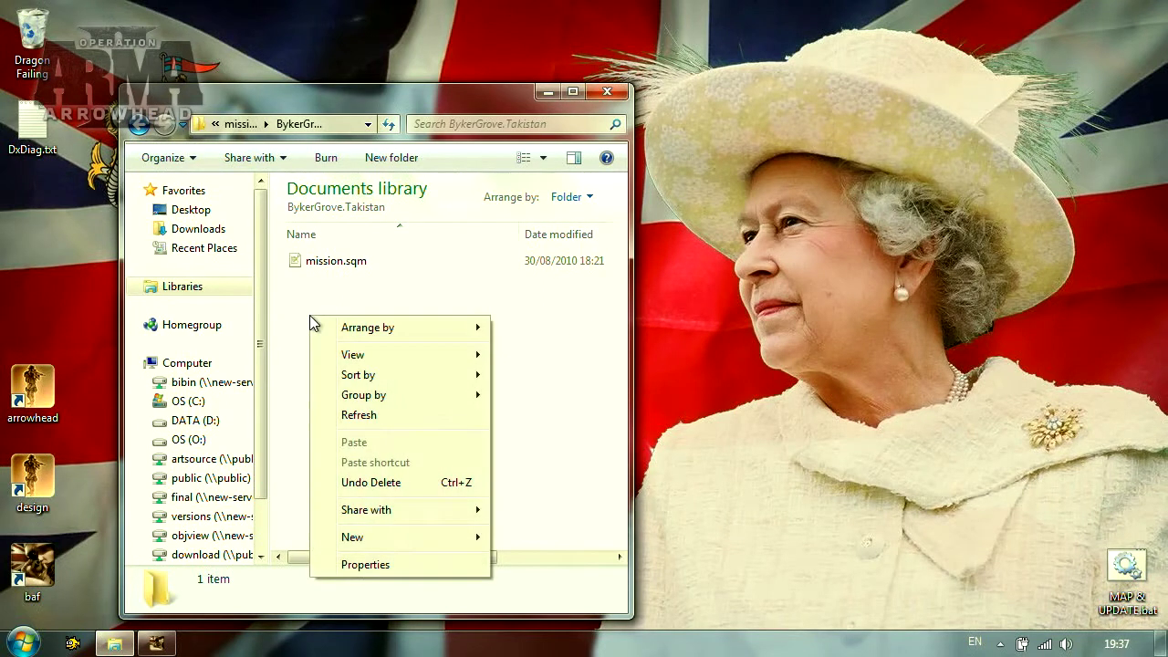
mouse_move(394, 536)
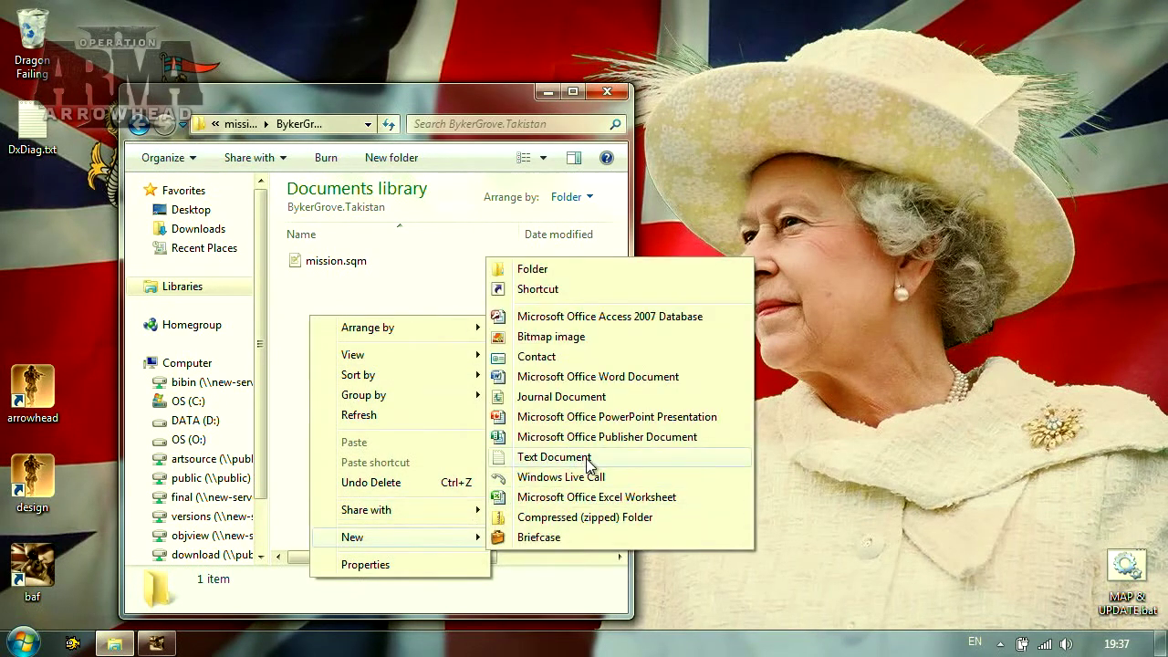
click(587, 458)
key(BackSpace)
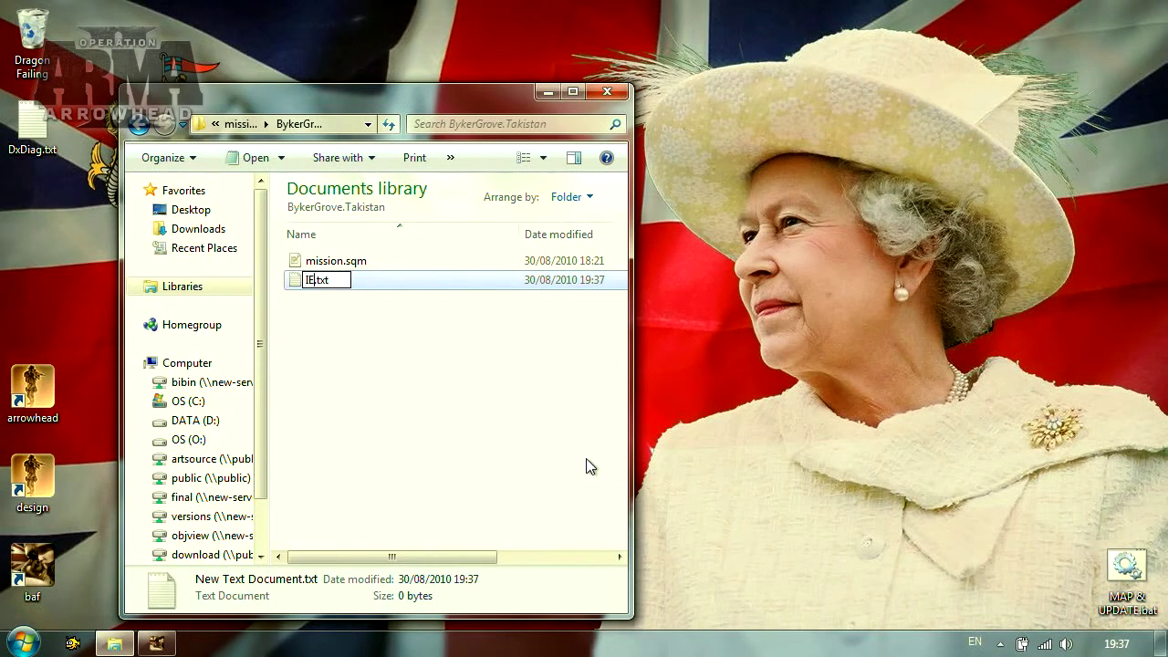
text(IED.sqf)
key(Return)
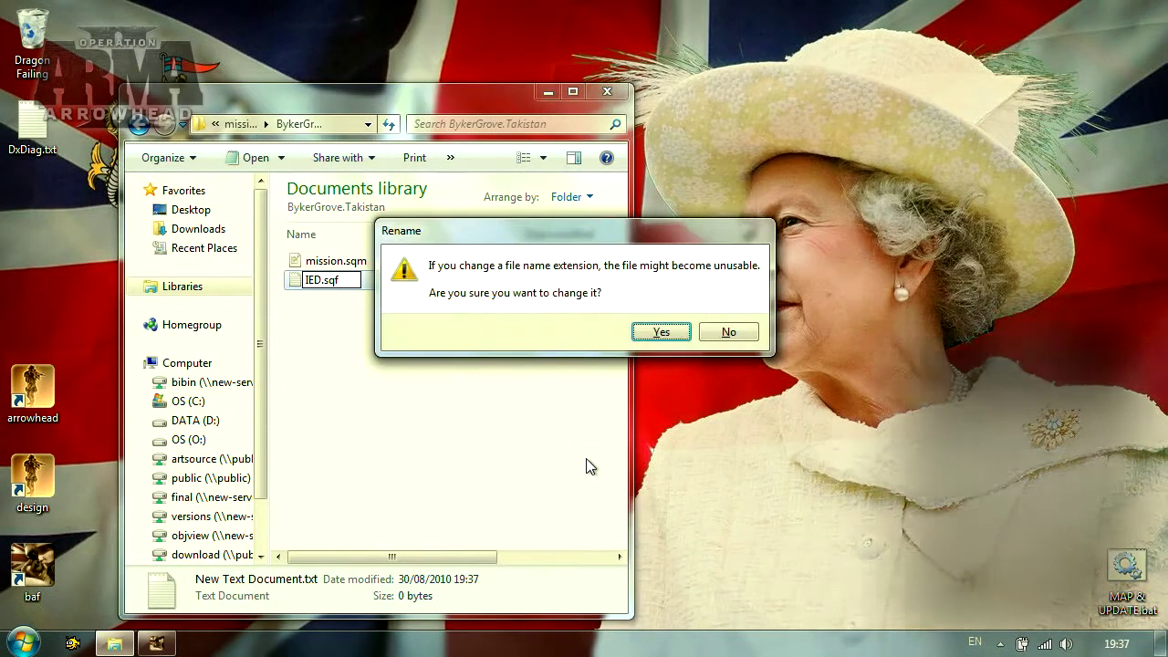
click(664, 332)
double_click(321, 262)
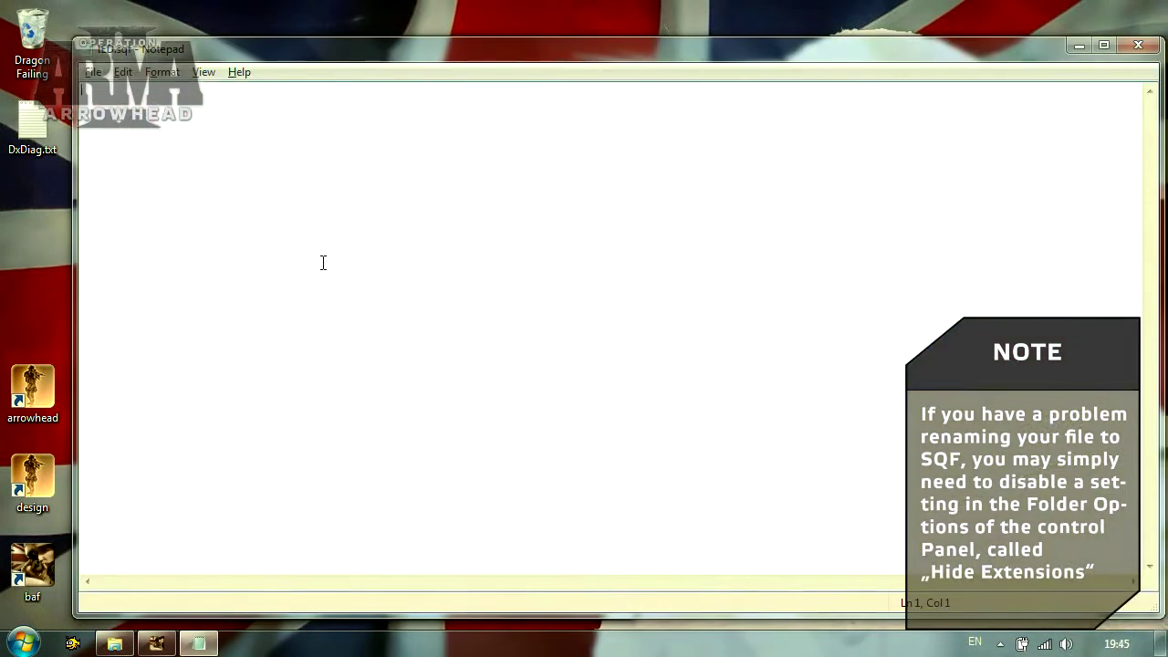
- Switch back to the Arma 2 mission editor and set the Ambush! trigger's On Act. code to _nil = [] execVM "IED.sqf"
key(alt+Tab)
key(alt+Tab)
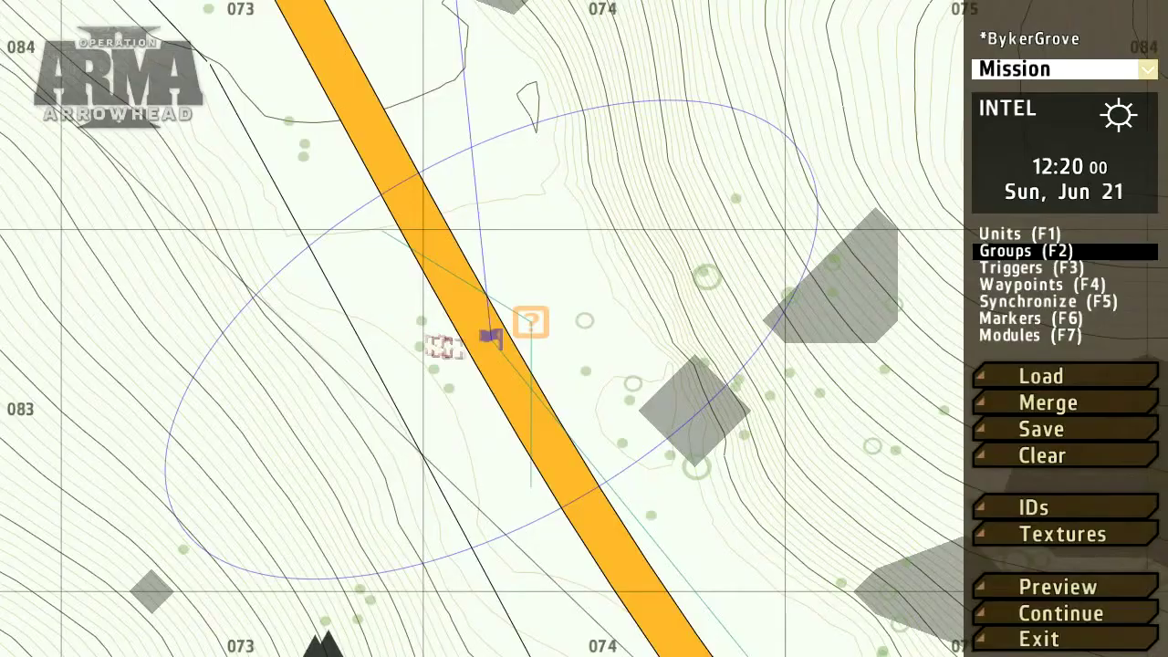
double_click(489, 343)
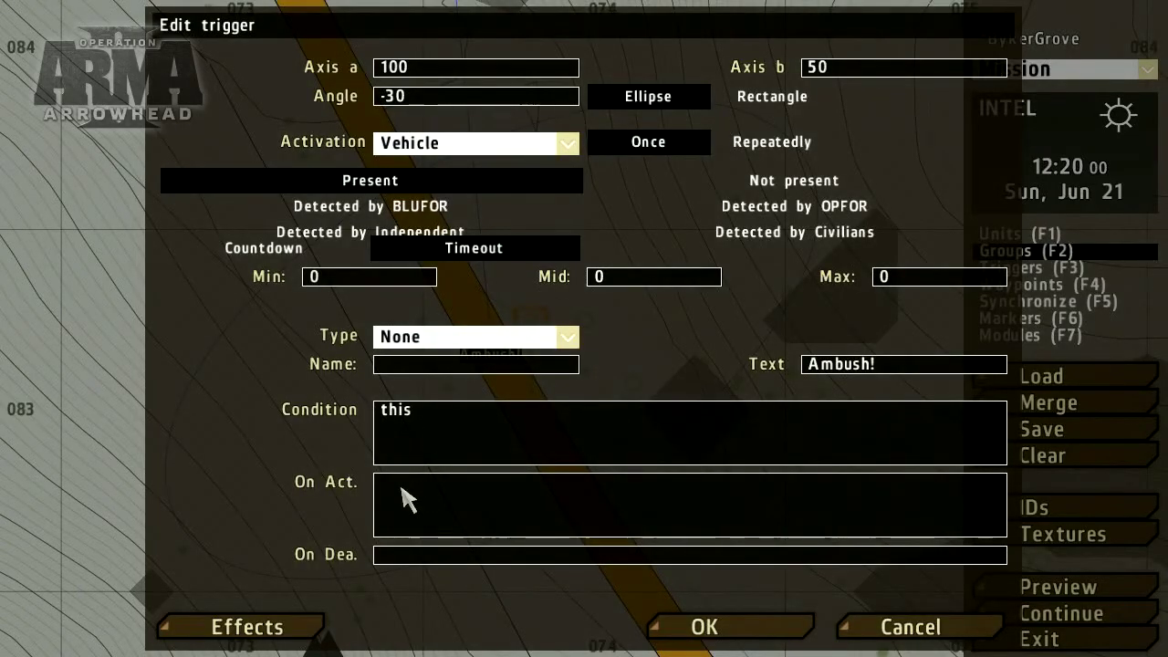
text(_n)
key(Tab)
text(= [] exe)
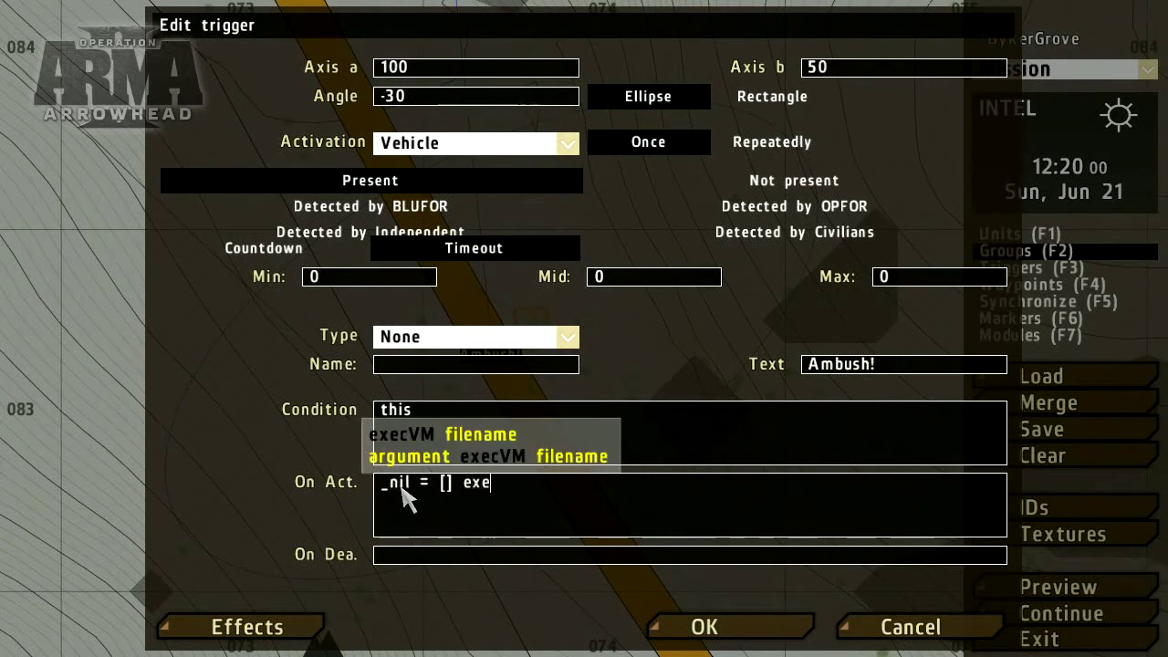
text(cVM )
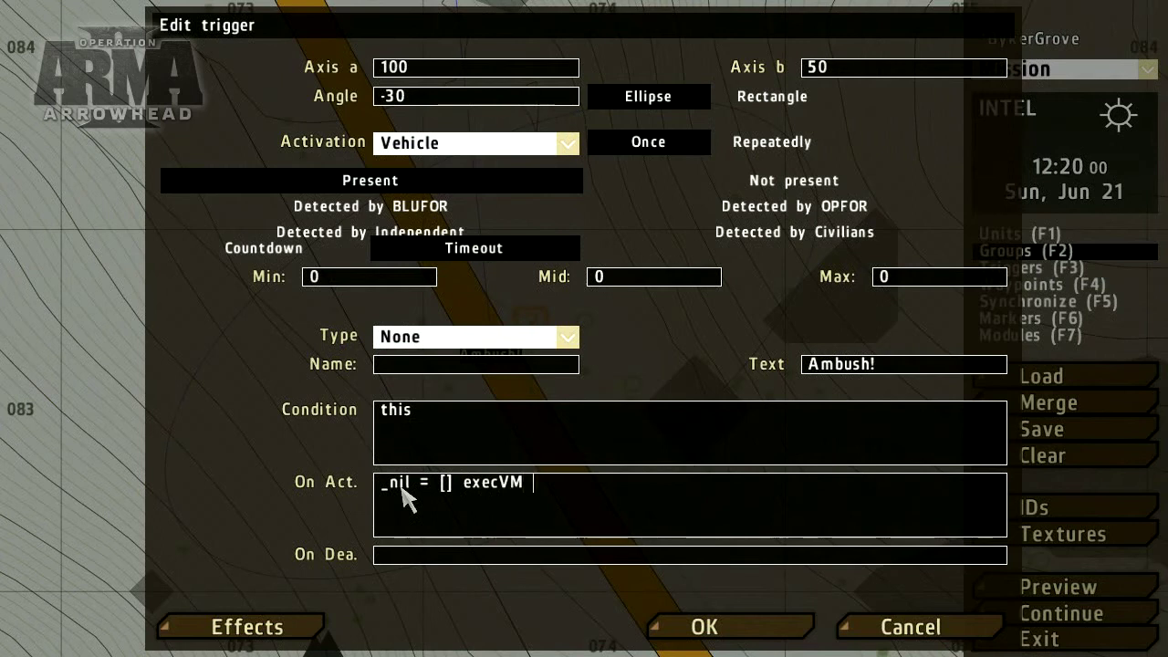
text("")
key(Left)
text(IED.)
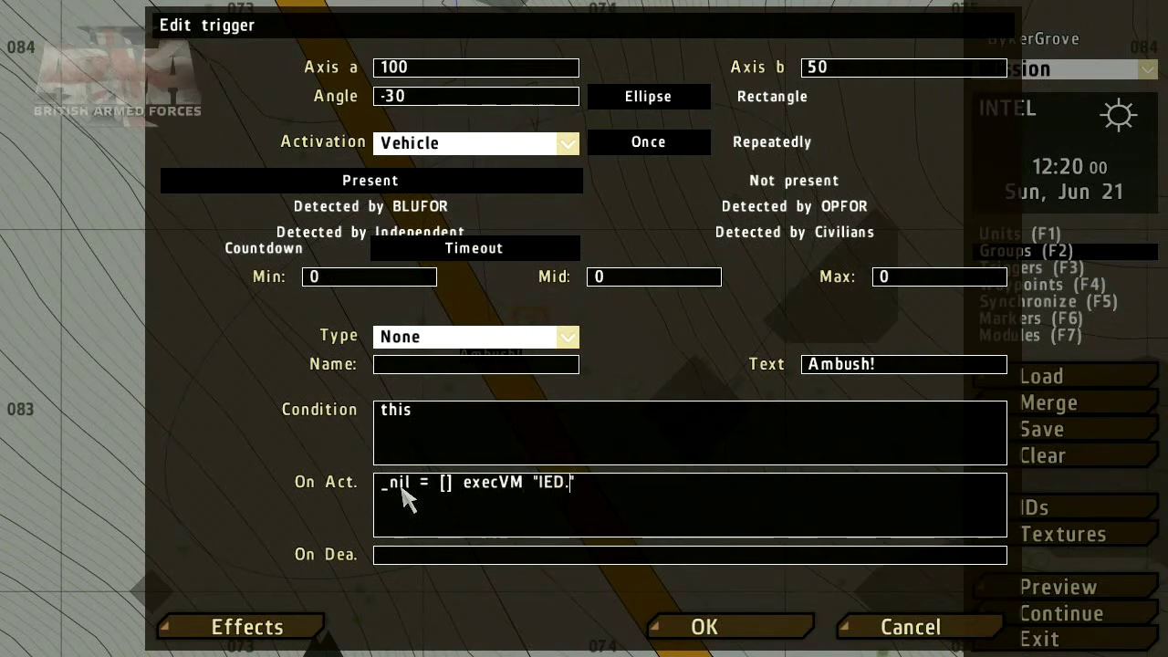
text(sqf)
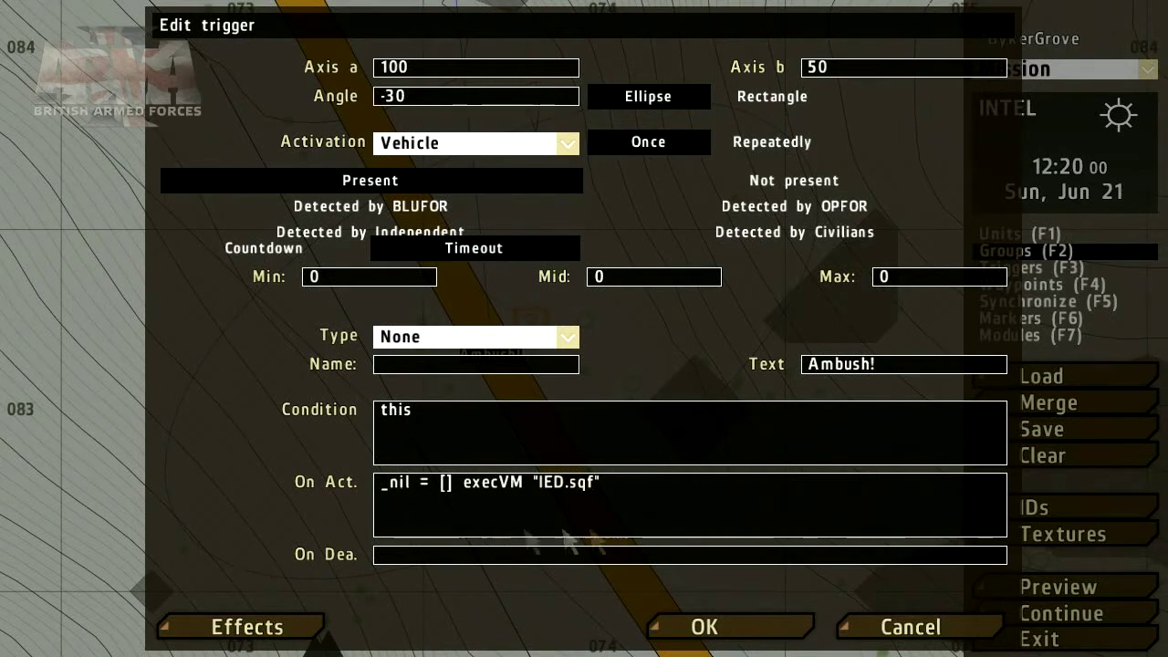
click(758, 632)
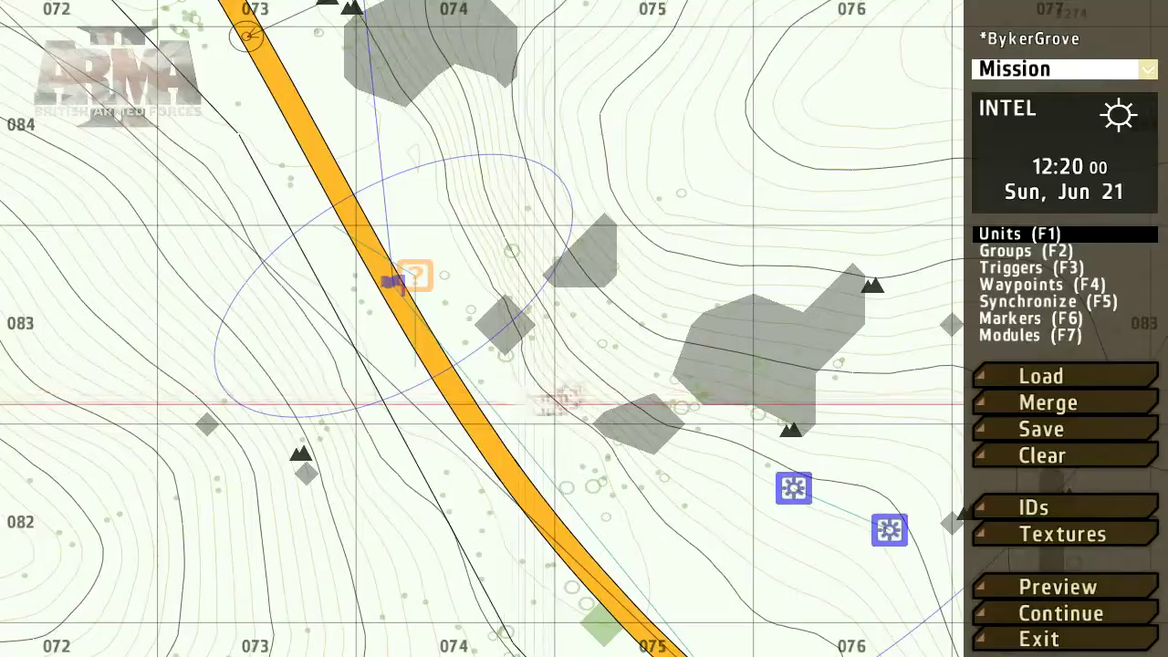
- Save BykerGrove as a user mission and load the test_editorHelp mission on the Takistan map
click(1021, 429)
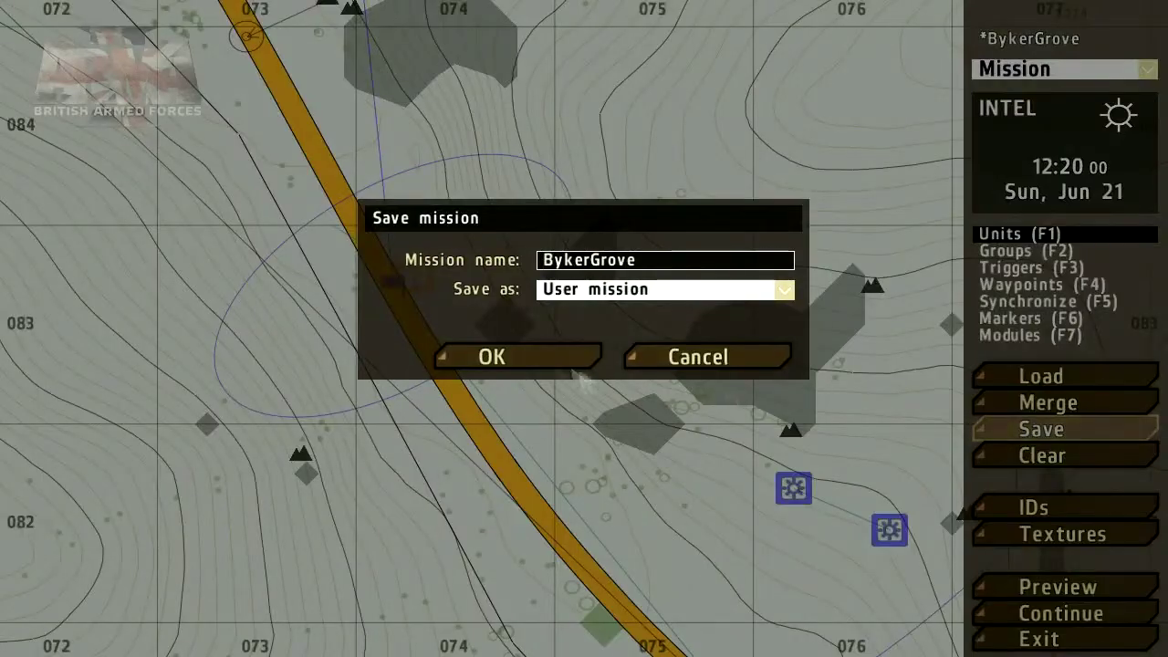
click(521, 365)
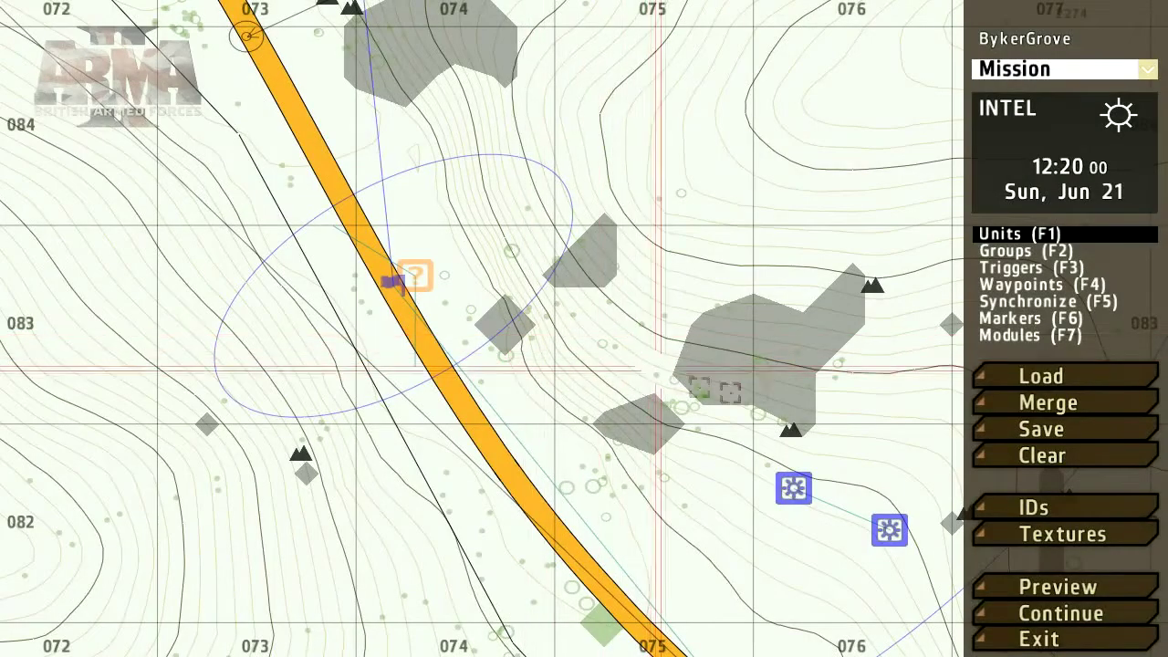
click(1020, 381)
click(754, 292)
click(617, 351)
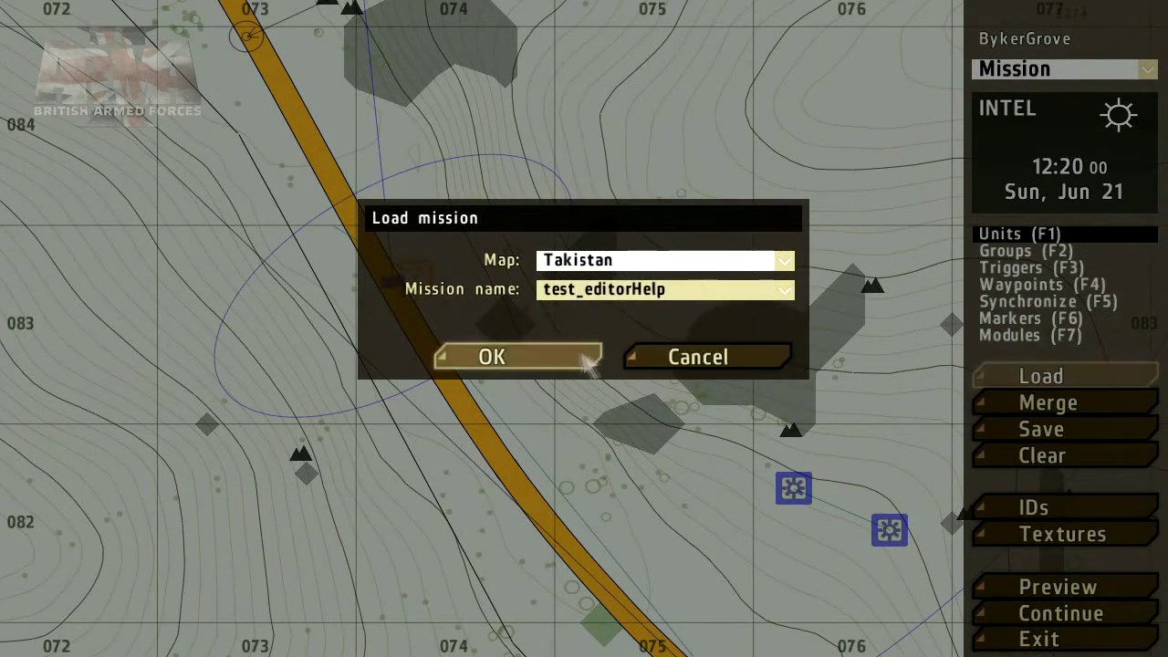
click(553, 360)
scroll(549, 356, up, 2)
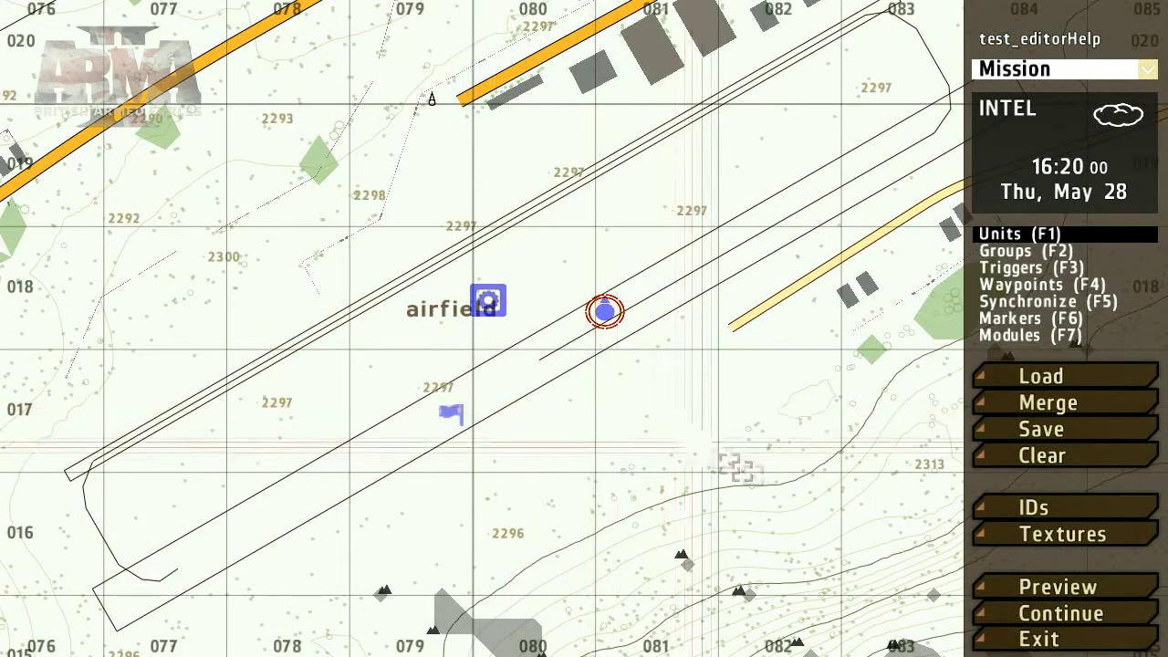
- Preview the mission and browse the ammunition classes under CfgAmmo in the main config
click(1013, 589)
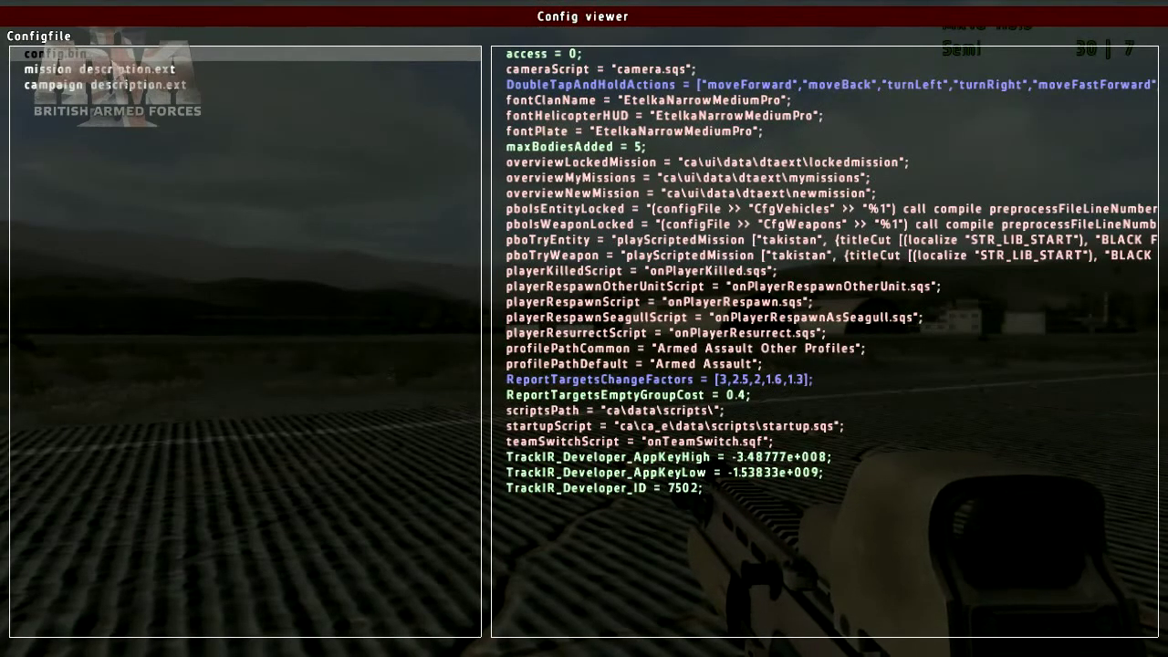
key(Return)
drag(475, 78, 480, 128)
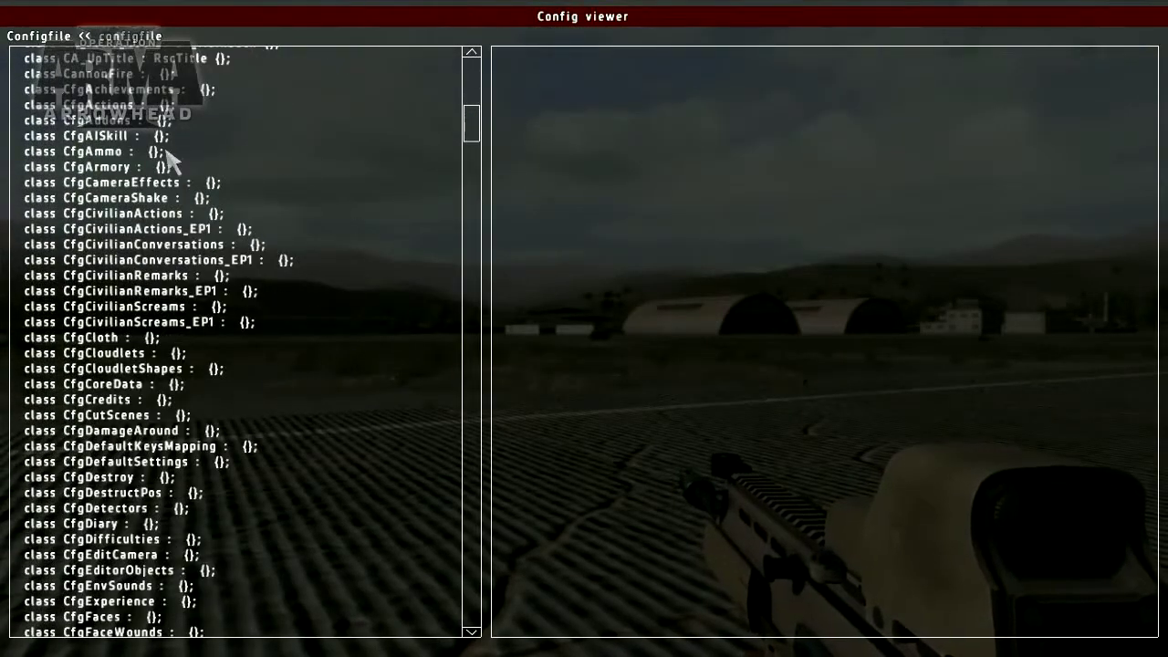
double_click(59, 153)
mouse_move(473, 96)
mouse_down()
mouse_move(483, 152)
mouse_move(486, 114)
mouse_up()
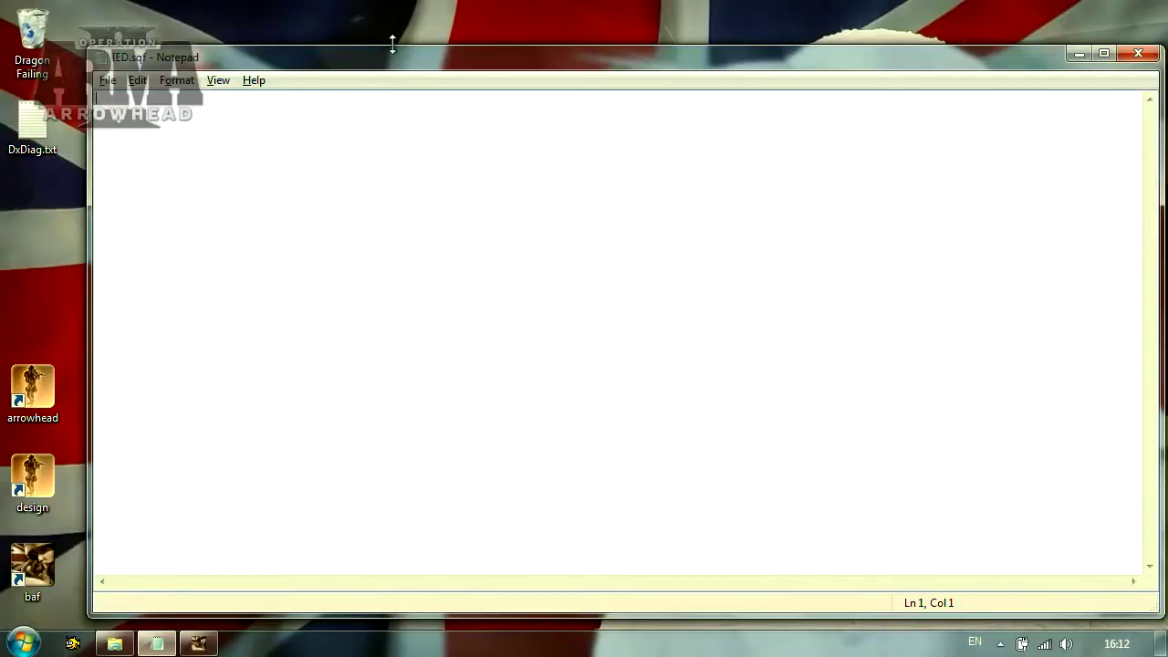
- Start a commented _shellArray array in IED.sqf and add "B_30mm_HE" from the config viewer as its first entry
drag(393, 44, 401, 244)
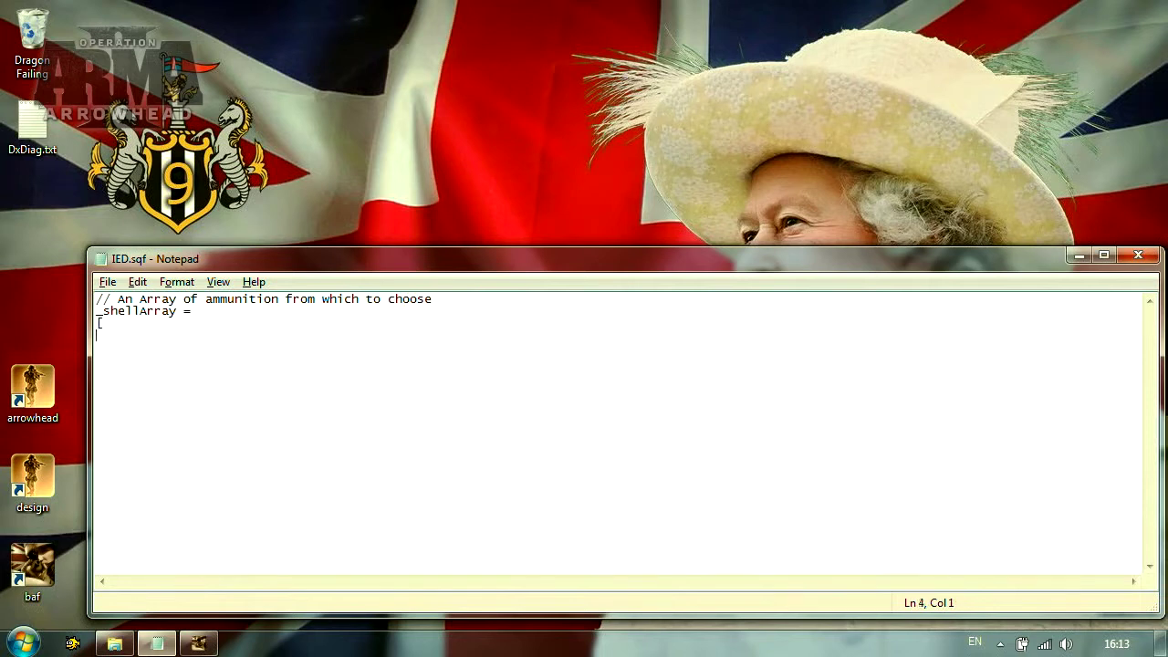
key(alt+Tab)
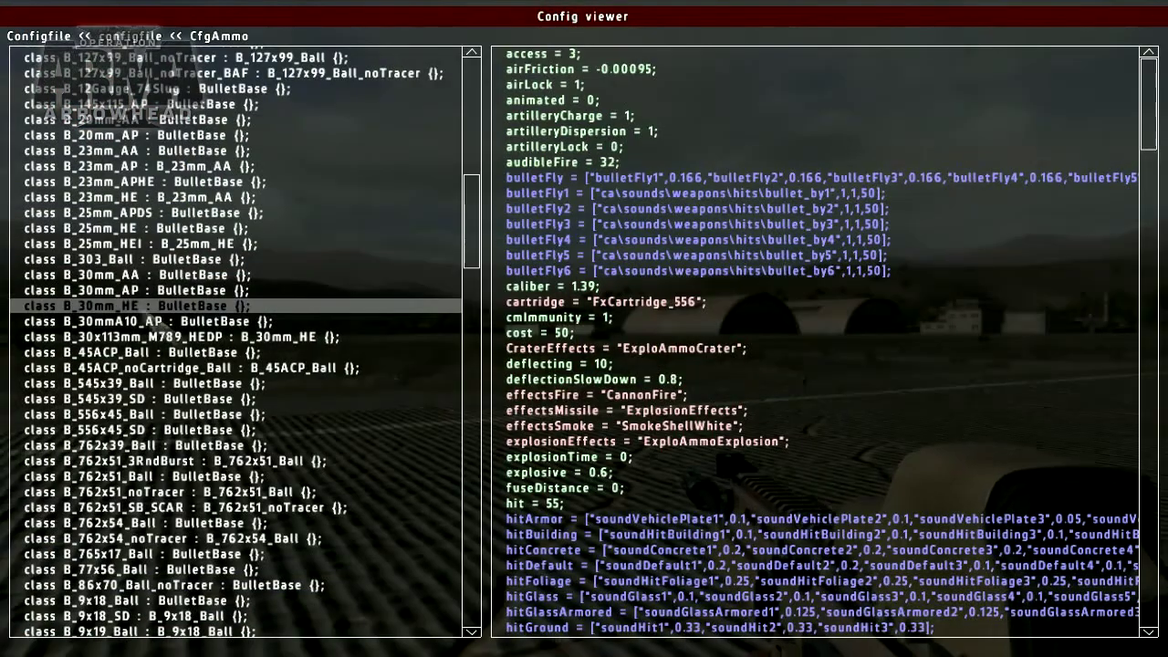
key(alt+Tab)
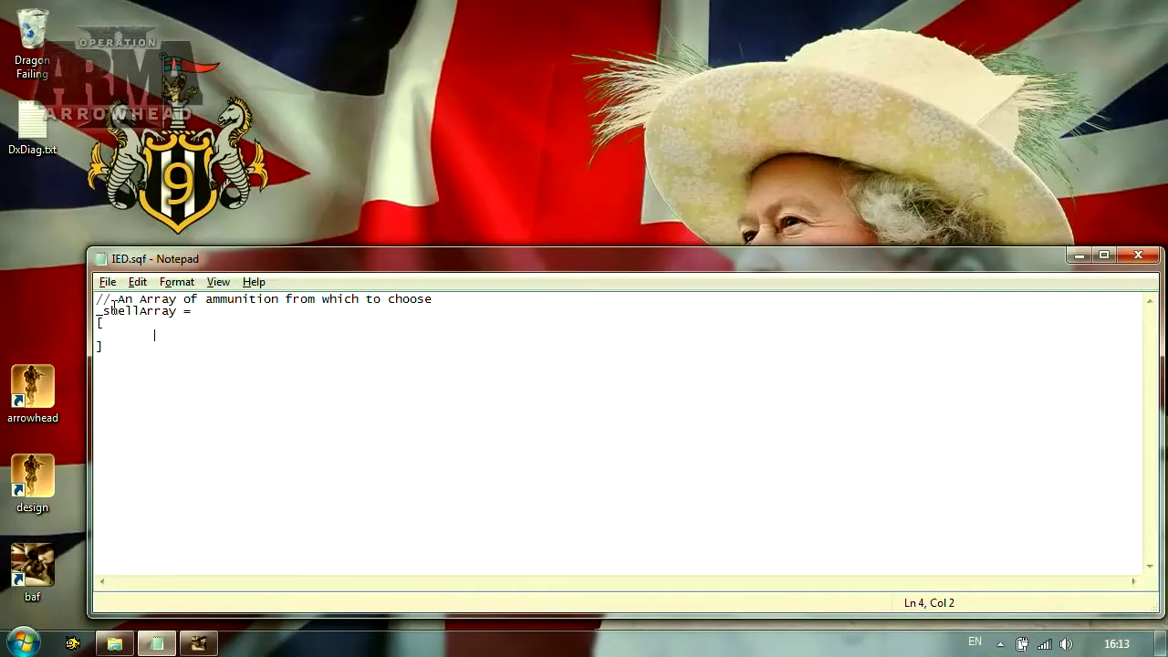
right_click(159, 335)
click(218, 410)
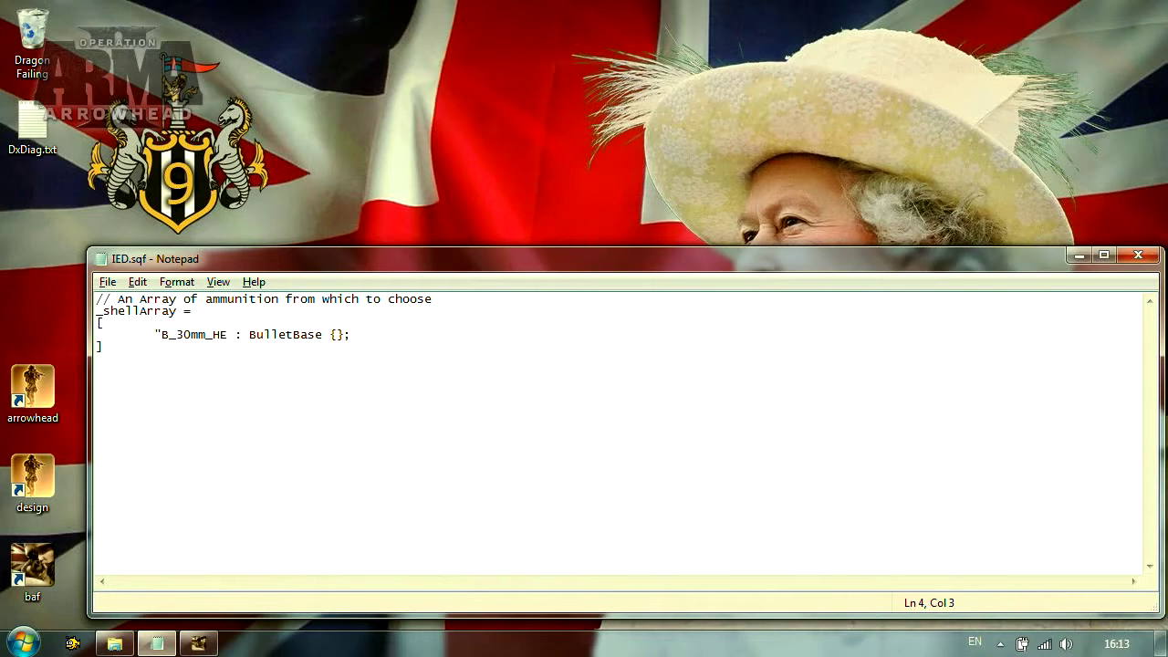
text("B_30mm_HE",)
- Extend _shellArray with "ARTY_Sh_81_HE", "ARTY_Sh_120_HE" and a commented-out "Bo_GBU12_LGB" copied from CfgAmmo
key(alt+Tab)
drag(472, 111, 471, 277)
click(110, 362)
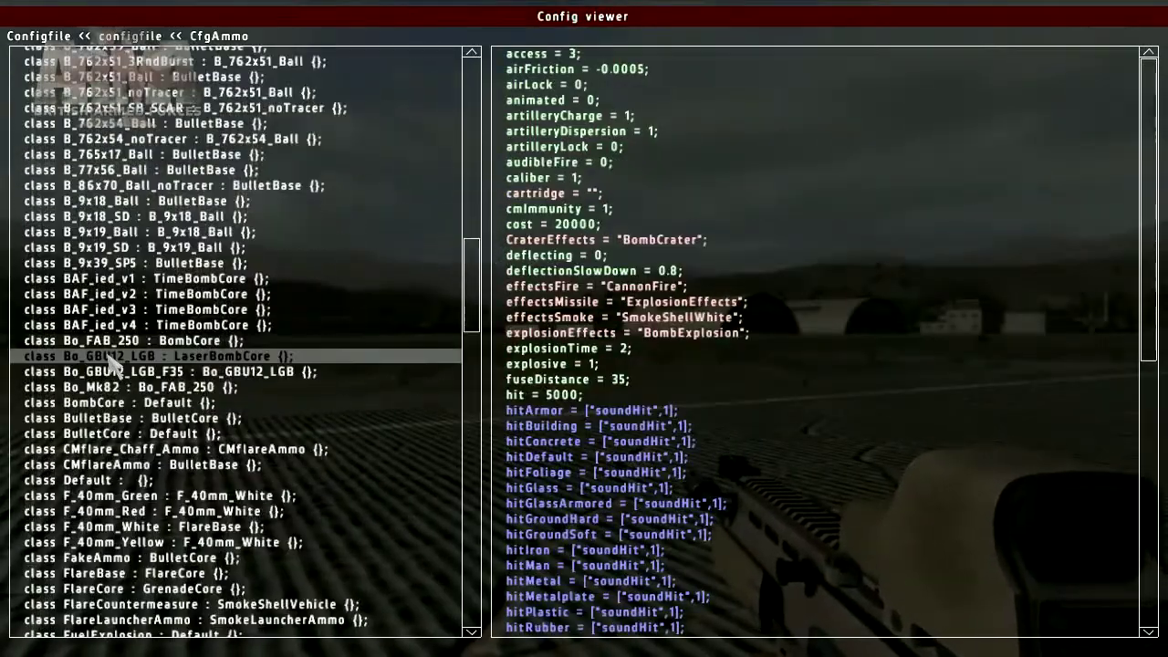
key(alt+Tab)
drag(208, 374, 223, 374)
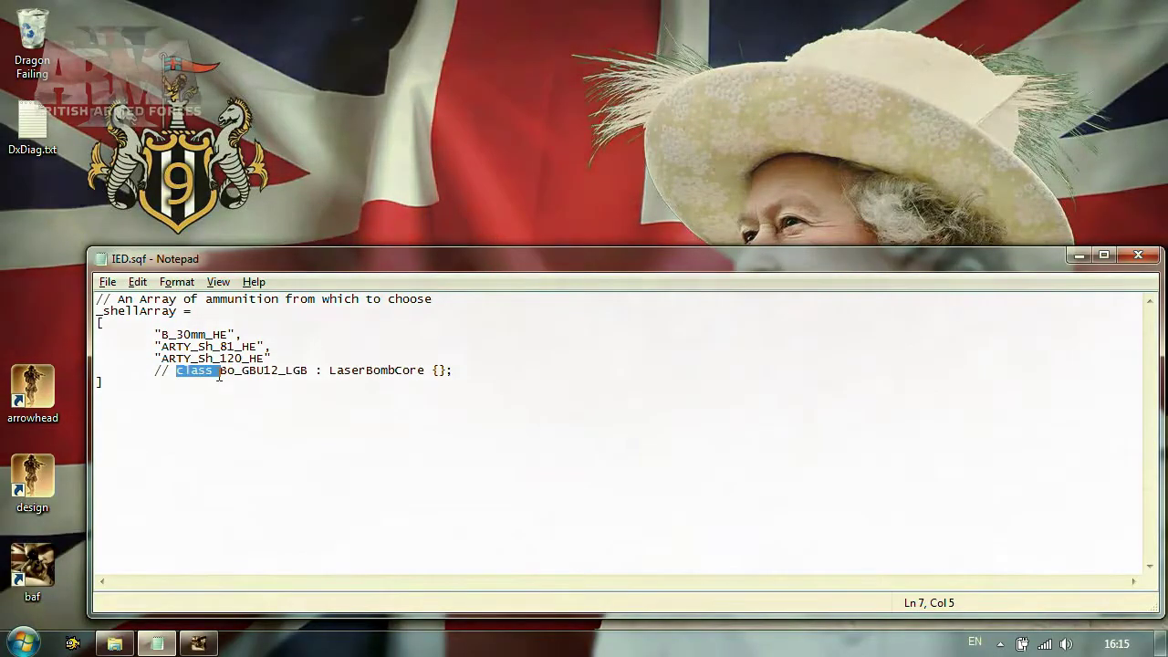
text(")
drag(418, 370, 272, 374)
text(")
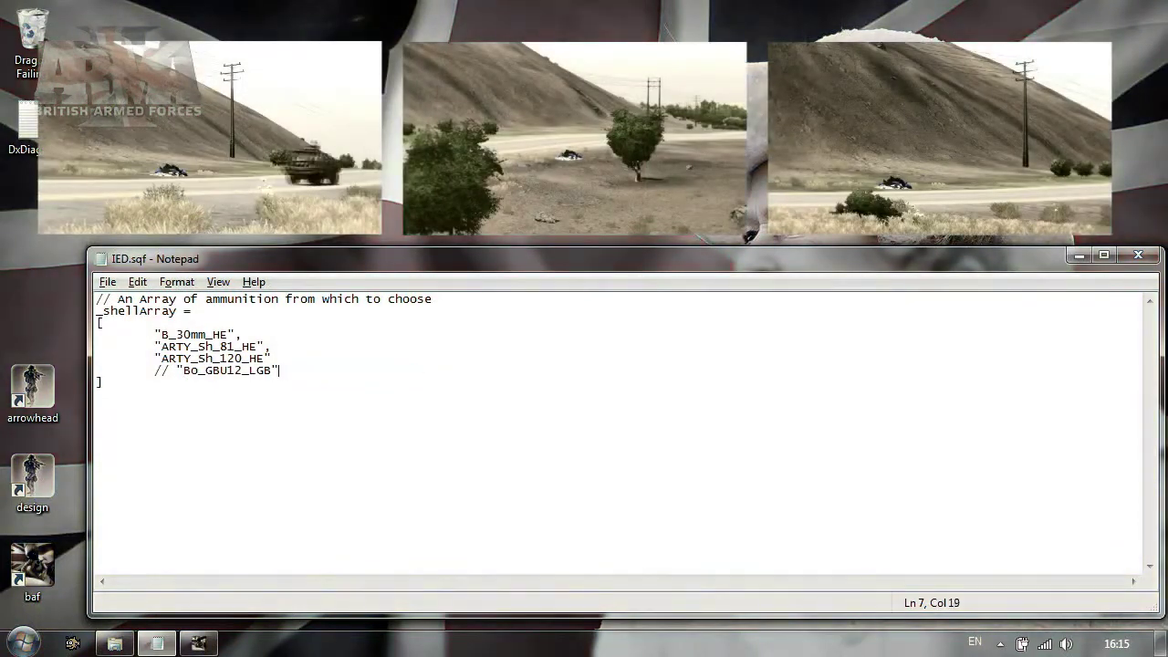
- Add the remark // Massive Explosion - use at your own risk ;), save IED.sqf, and add the comment // Select random explosion type:
text( // Massive Explosion - use at your own risk ;))
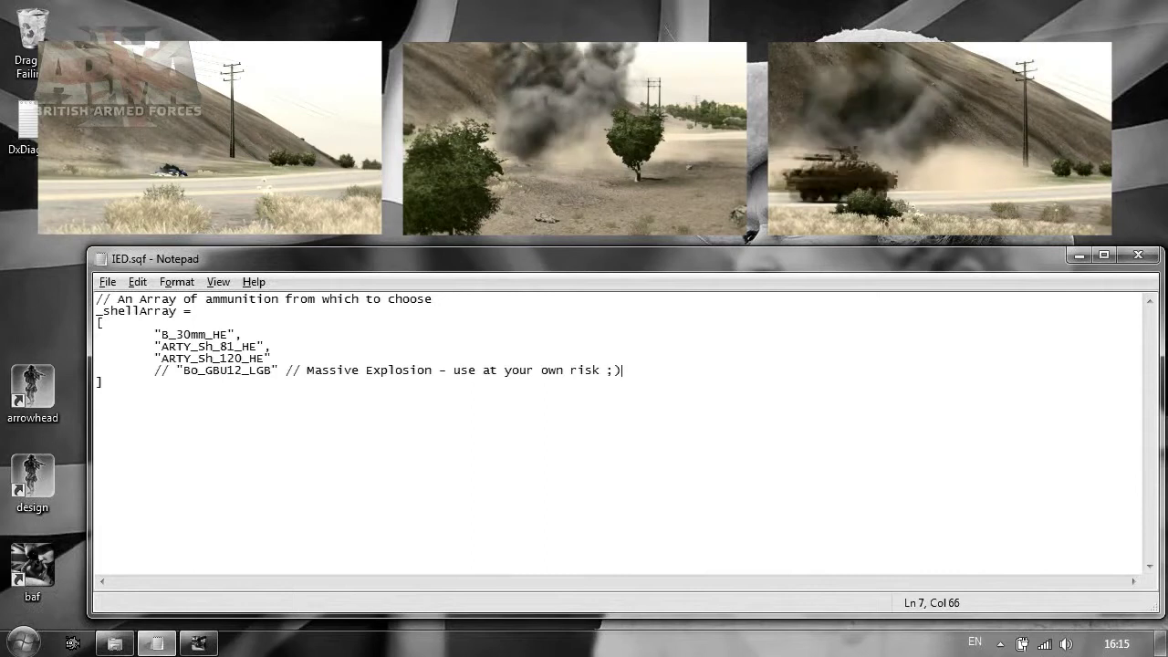
click(107, 281)
click(156, 342)
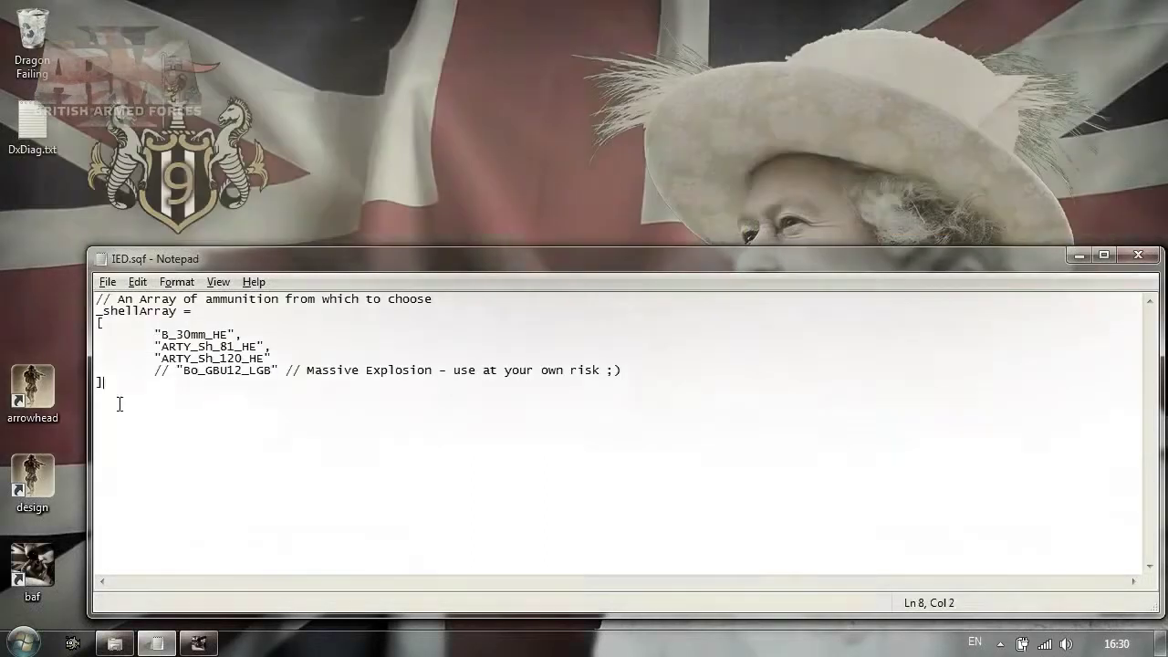
text(// Select random explosion type:)
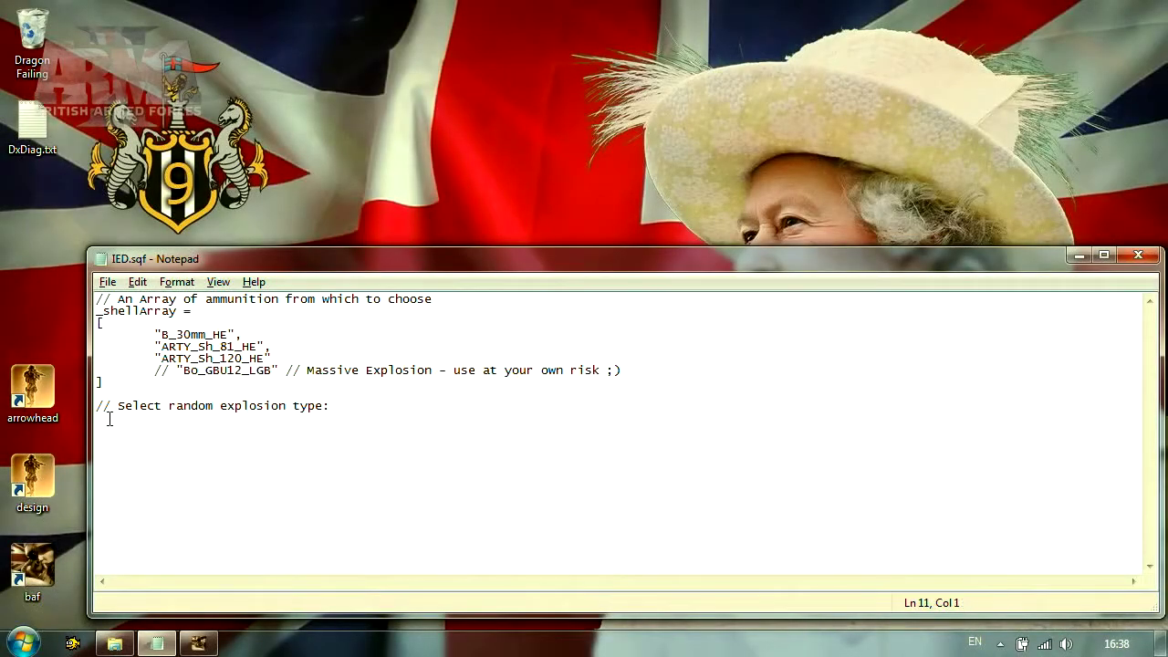
- Switch to the Arma 2 editor, set the airfield trigger's On Act. to test = [] call bis_fnc_help and preview the mission
key(alt+Tab)
double_click(451, 412)
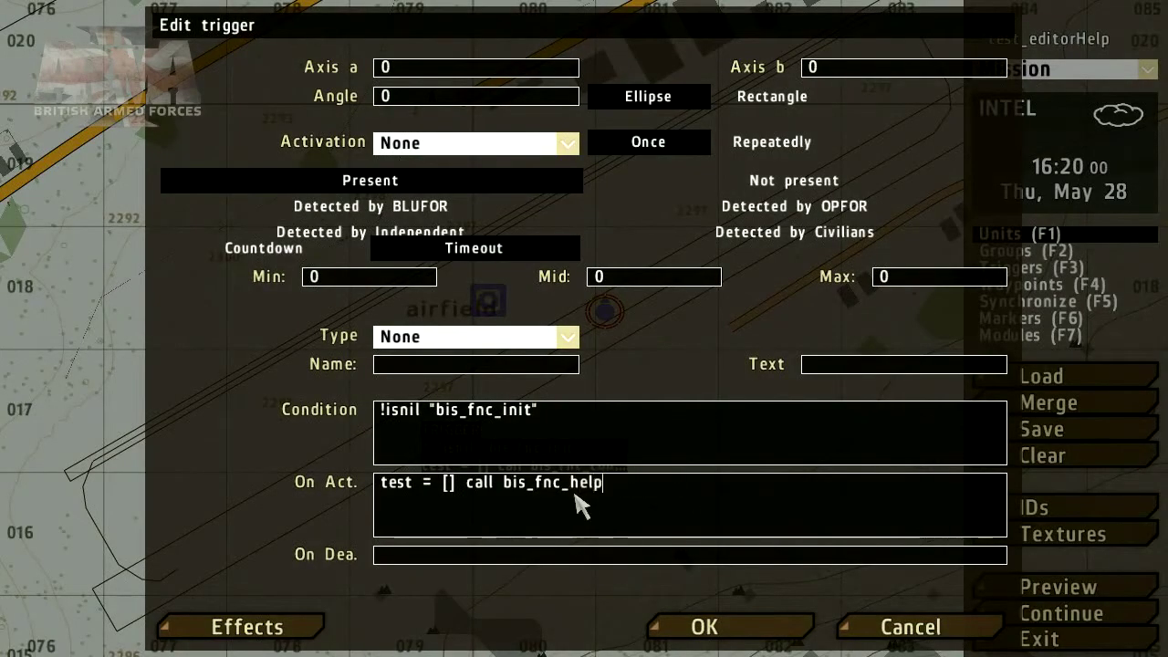
click(727, 620)
click(1014, 591)
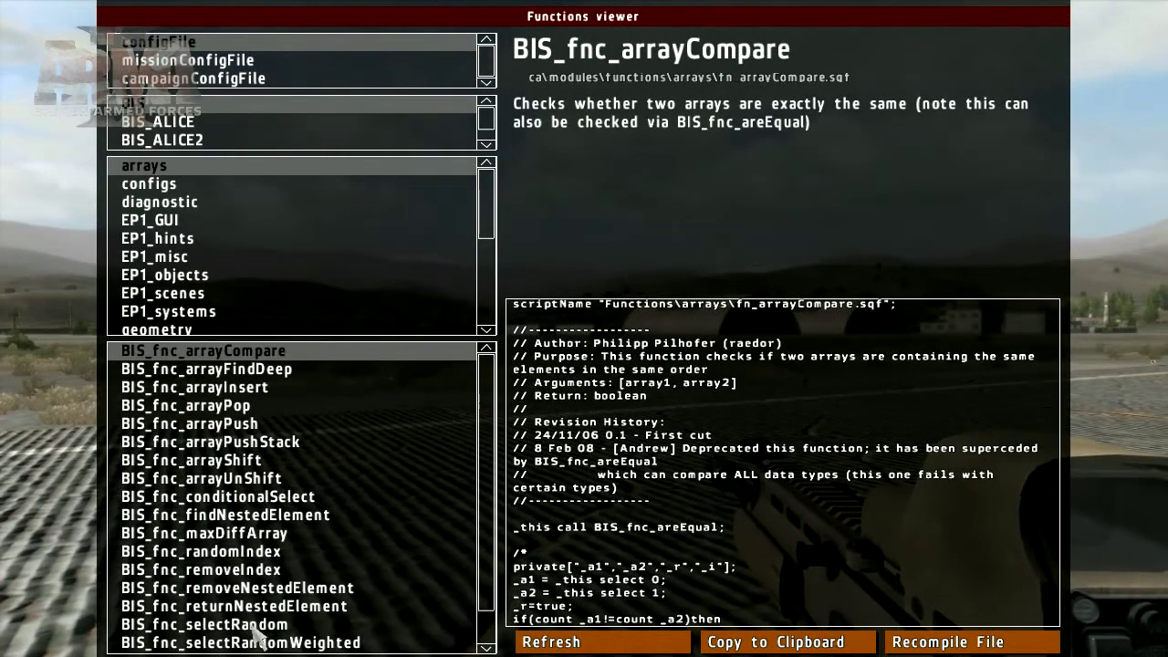
- Look up BIS_fnc_selectRandom and complete IED.sqf with _shell = _shellArray call BIS_fnc_selectRandom; and _explosion = _shell createVehicle position IED under // Spawn the explosion
click(205, 624)
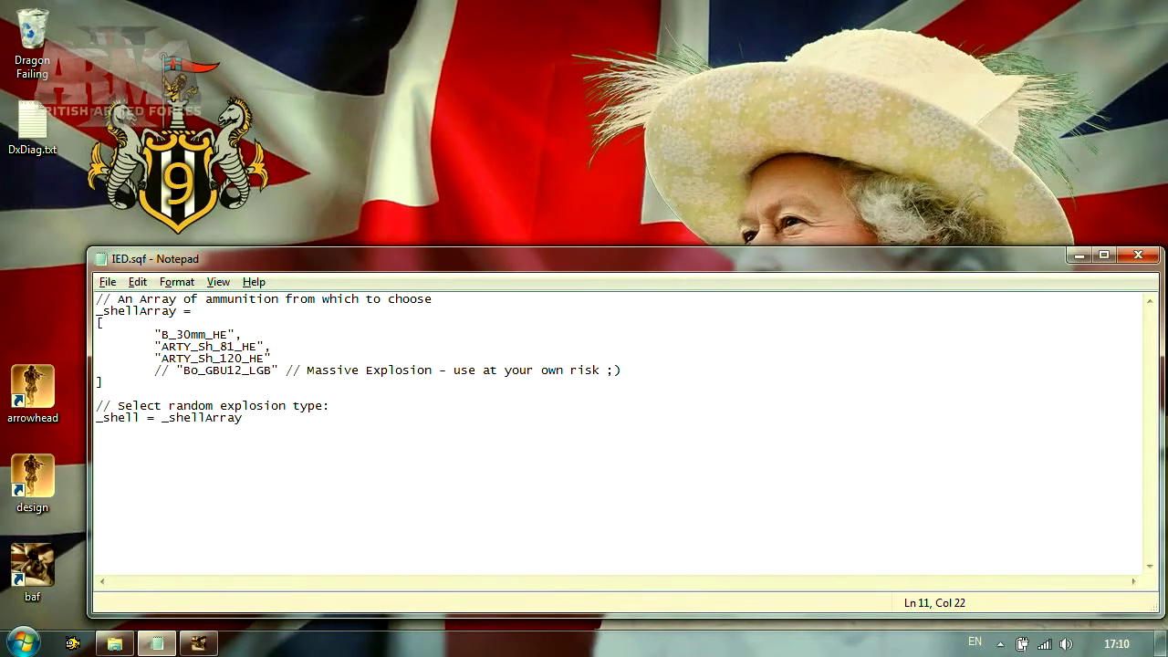
right_click(308, 429)
click(369, 248)
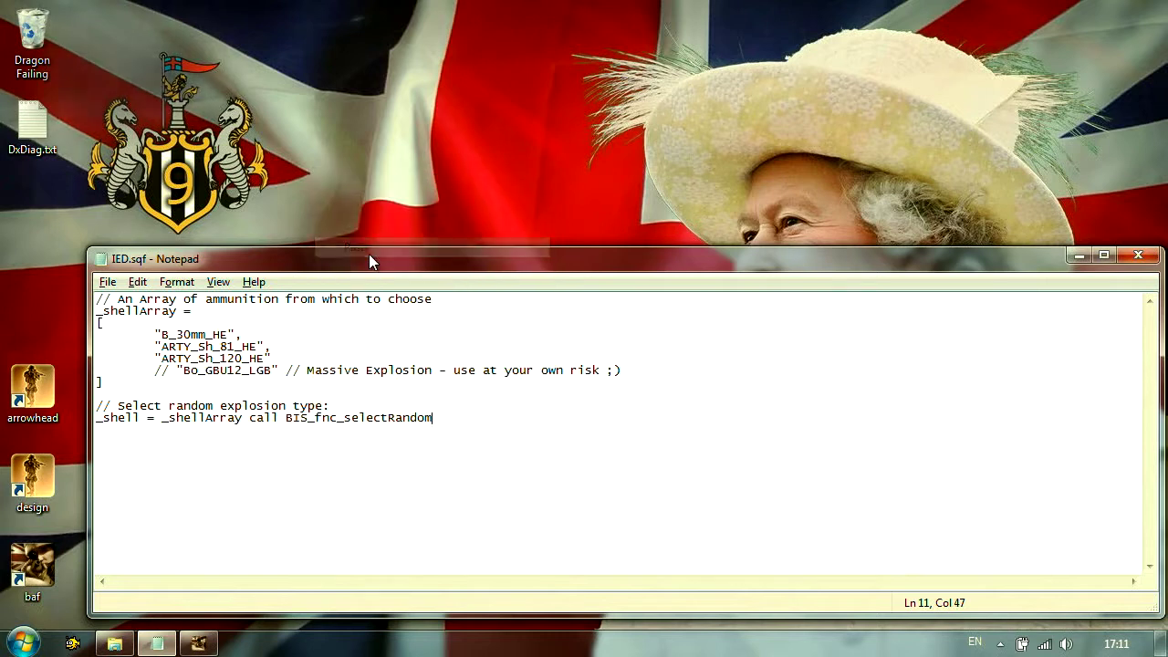
text(;)
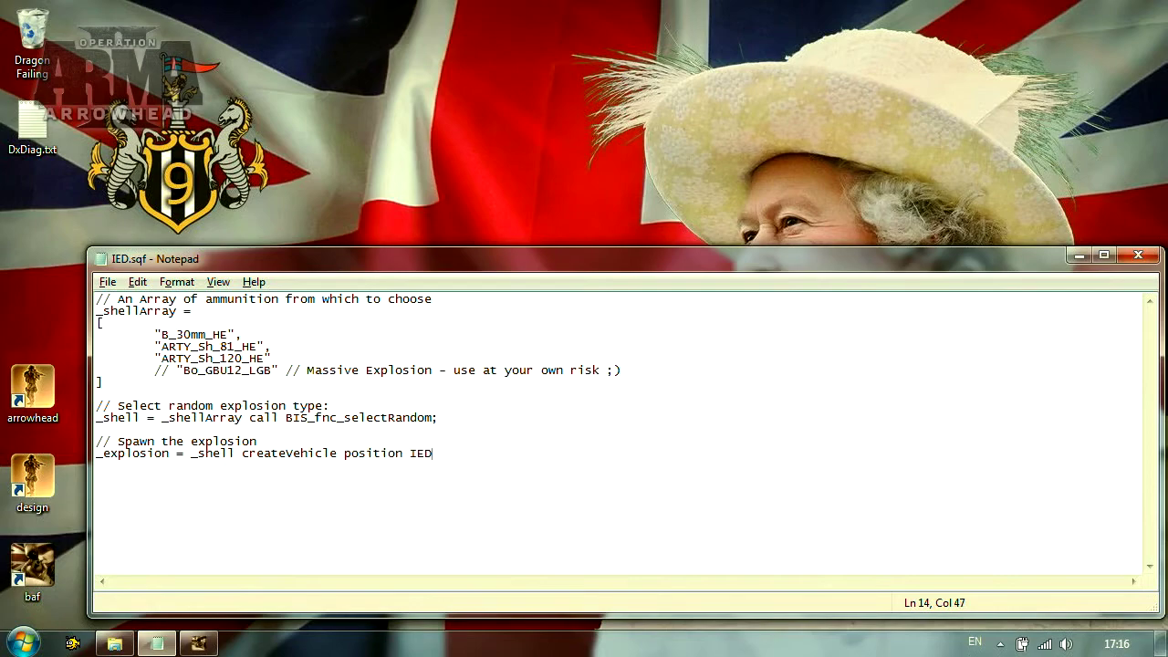
- Switch back to the Arma 2 editor, load the BykerGrove mission and preview it
click(199, 644)
click(994, 377)
click(783, 288)
click(584, 326)
click(552, 356)
click(1056, 586)
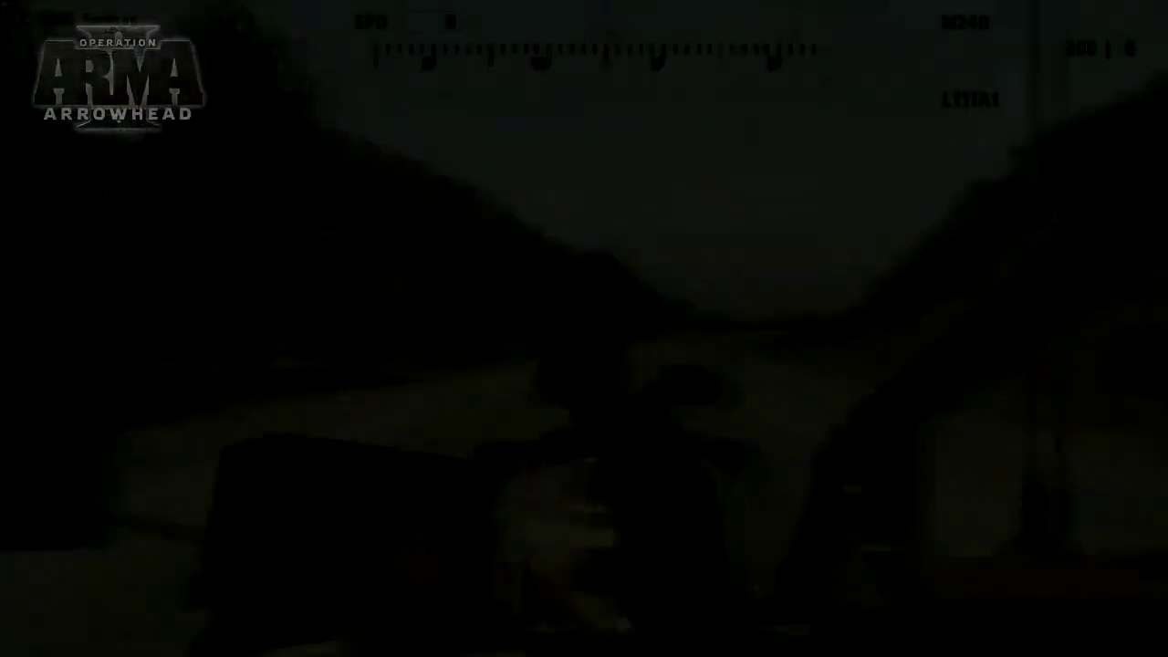